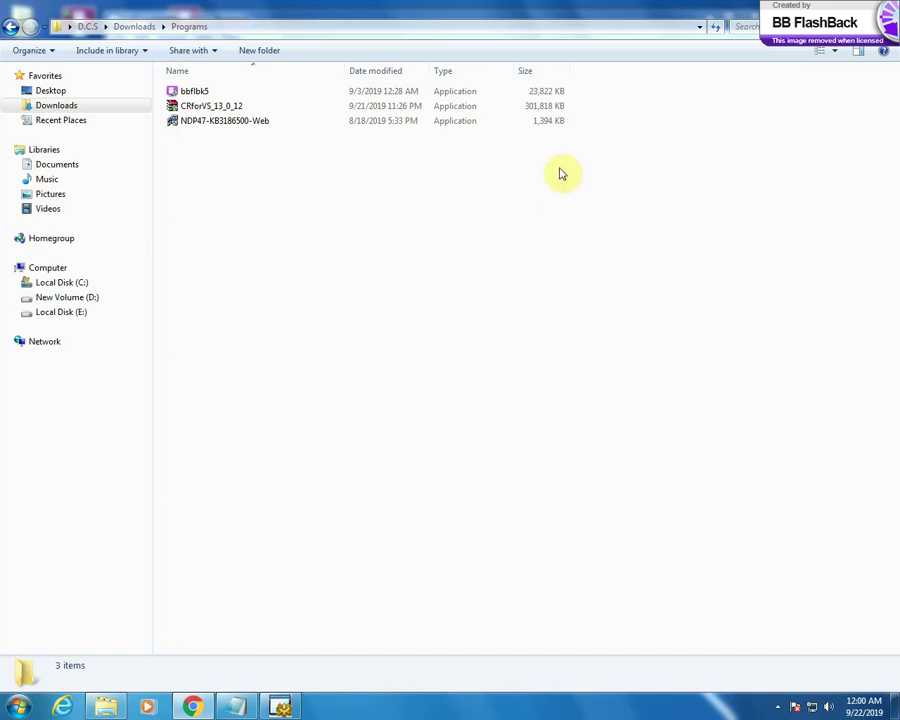
Preview the Win Form Reporting playlist on the YouTube channel in Chrome, returning to the playlists and closing the mini player
left_click(194, 706)
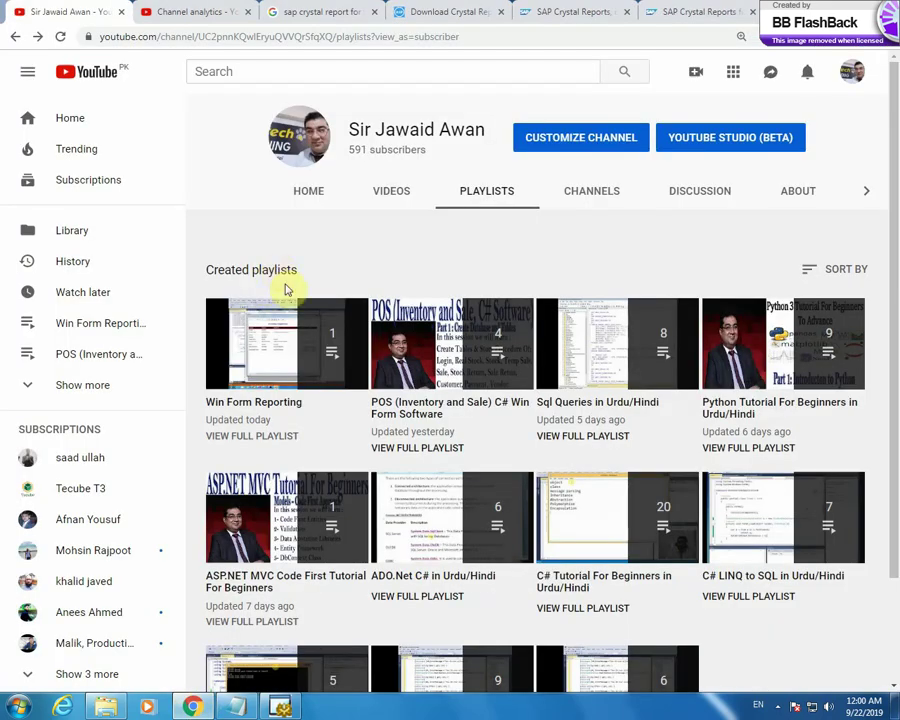
mouse_move(267, 368)
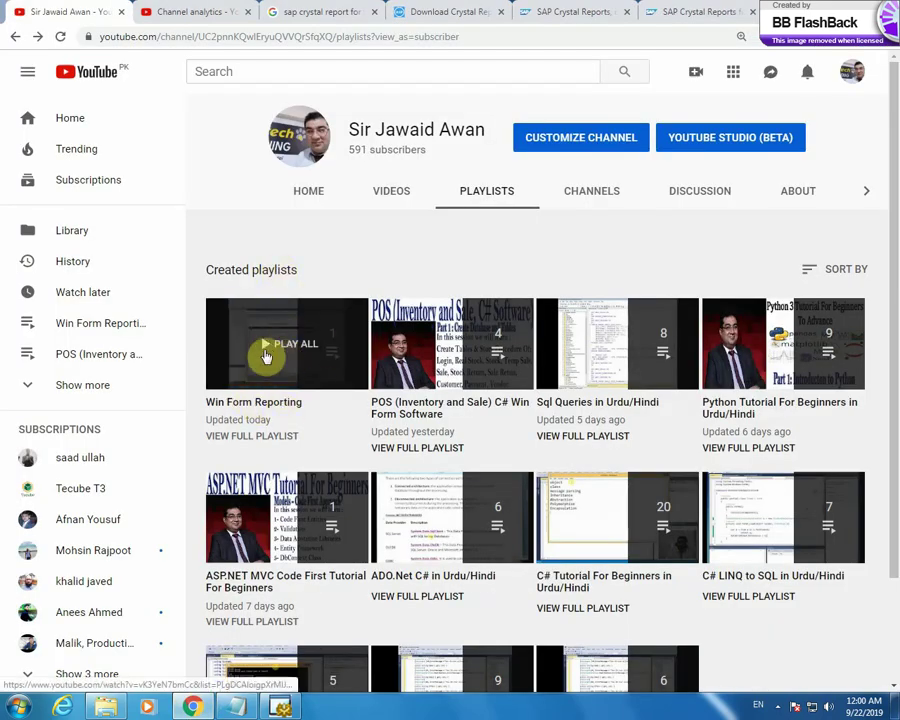
left_click(263, 355)
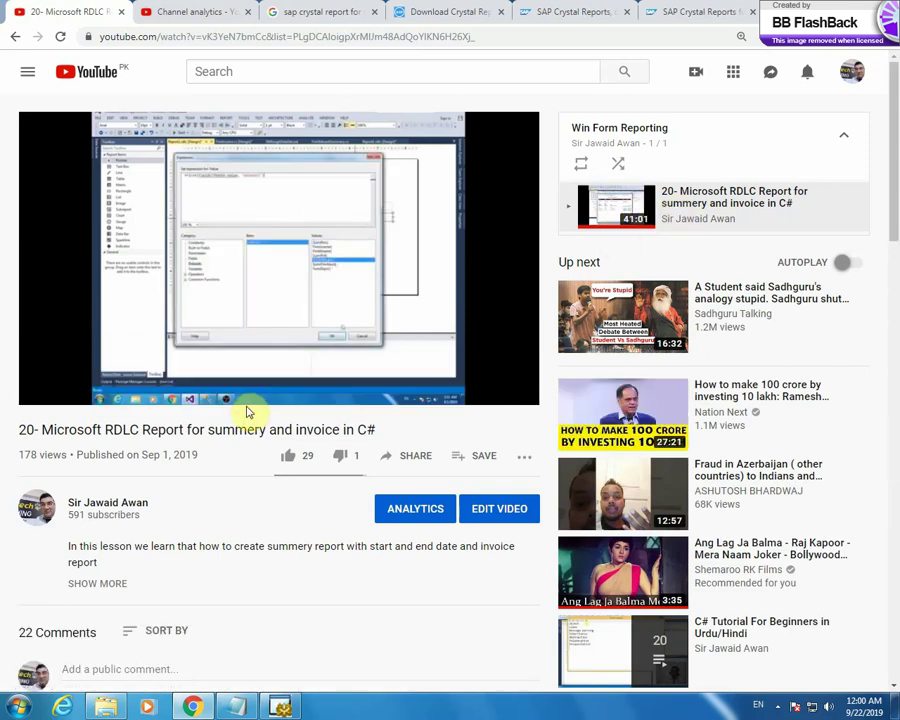
mouse_move(235, 356)
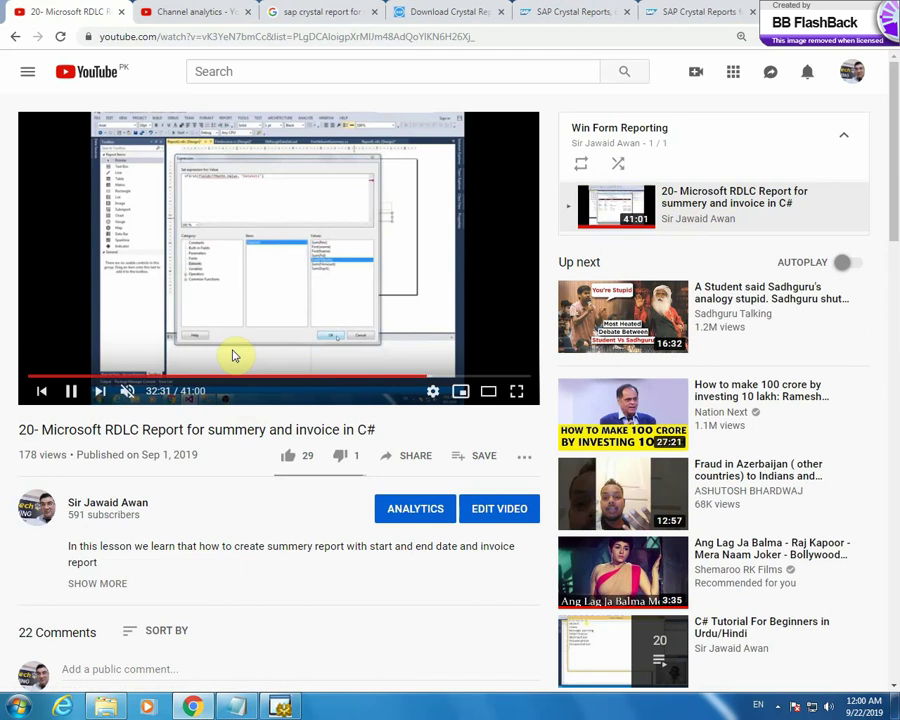
left_click(15, 36)
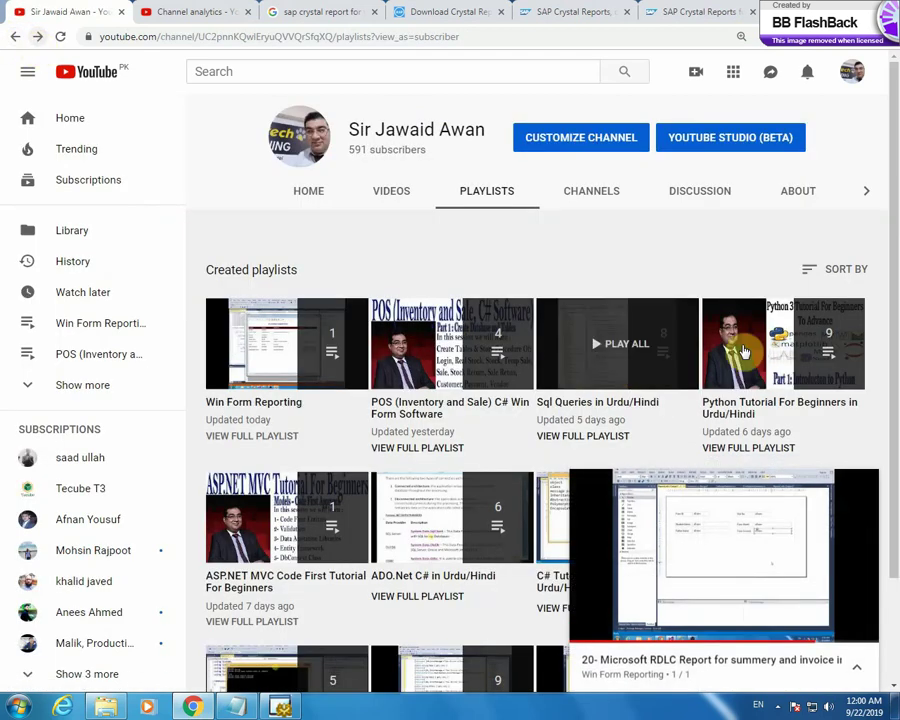
mouse_move(836, 500)
left_click(864, 487)
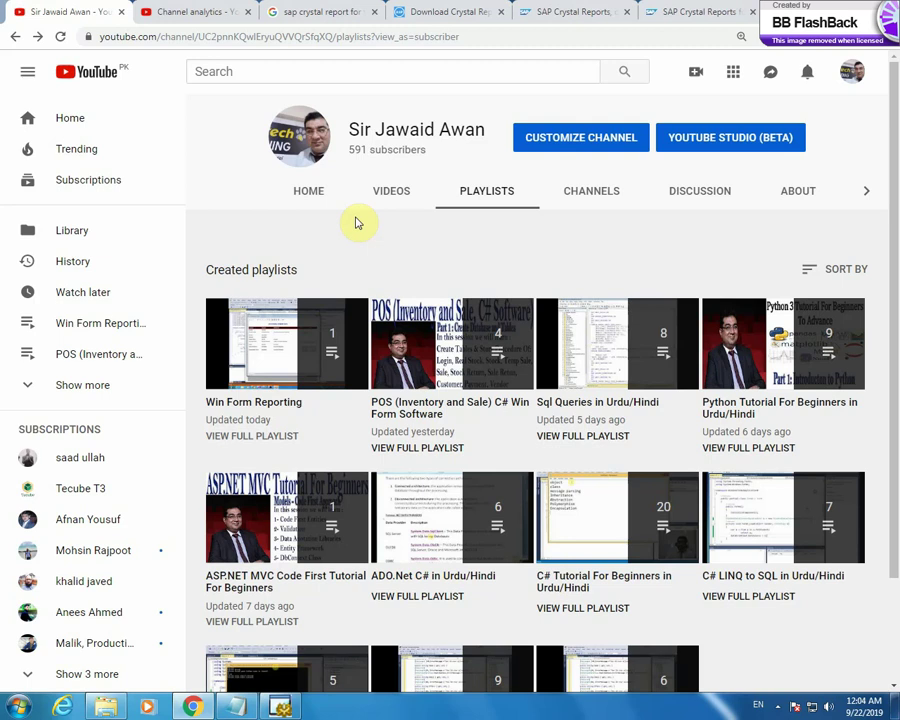
mouse_move(290, 343)
Review the search results, SAP registration page and ASPSnippets article for a Crystal Reports for Visual Studio 2013 download link
left_click(325, 12)
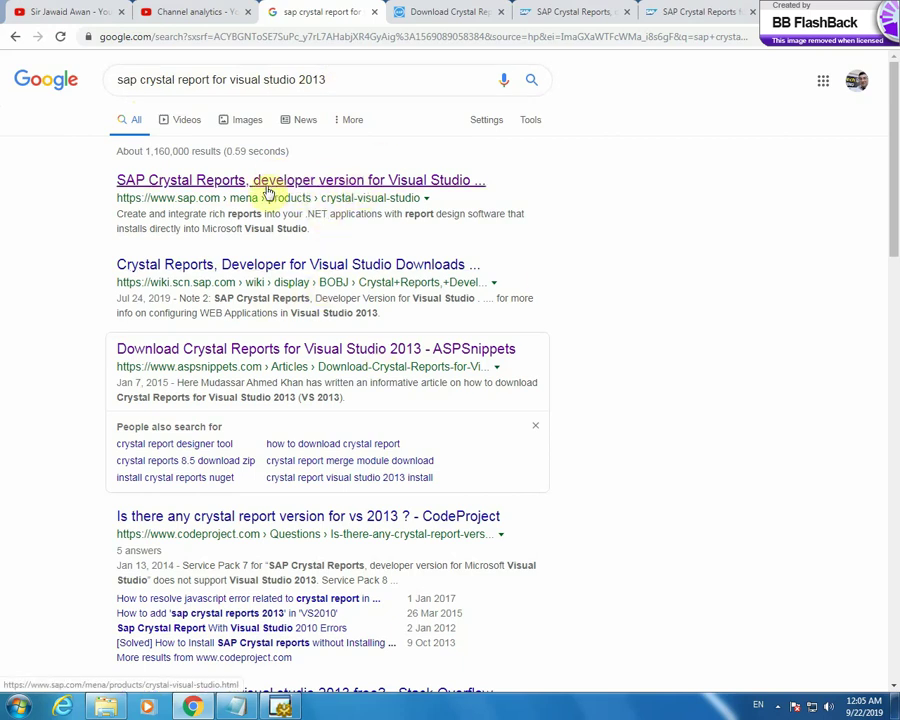
left_click(688, 11)
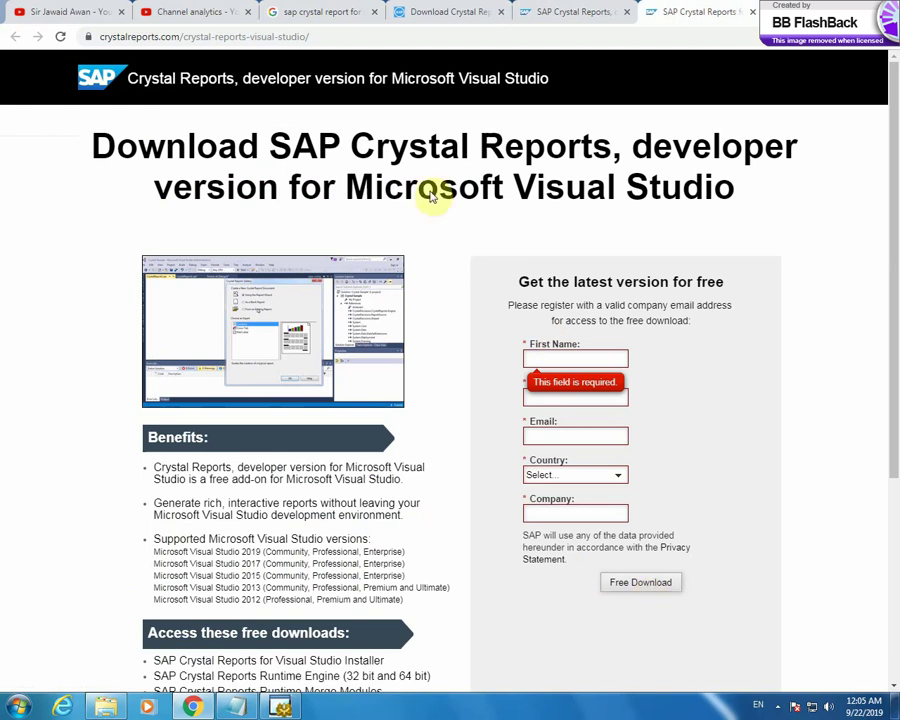
left_click(345, 16)
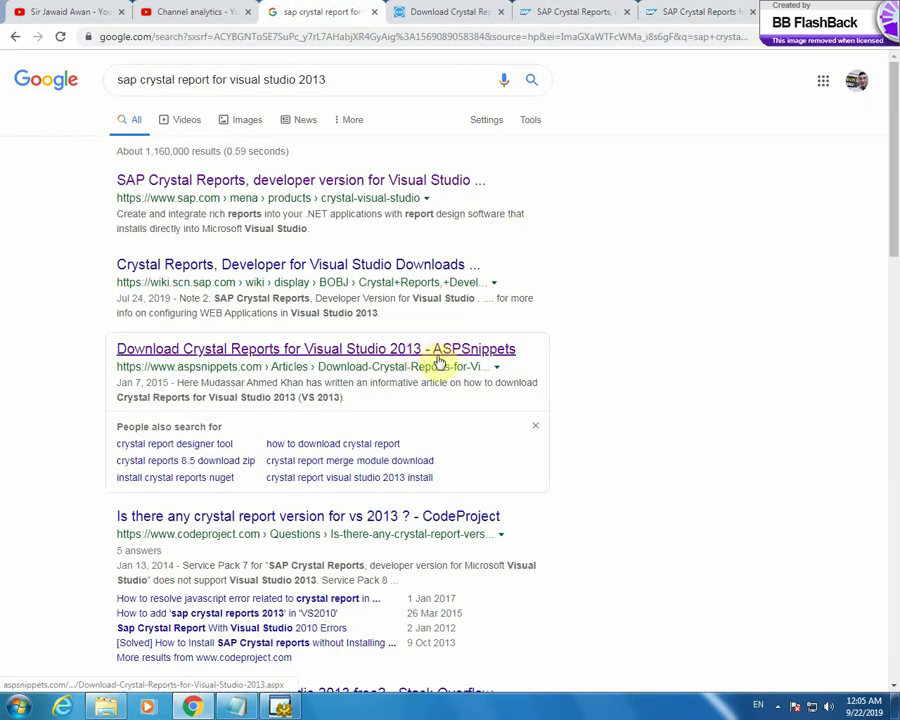
left_click(526, 13)
left_click(444, 13)
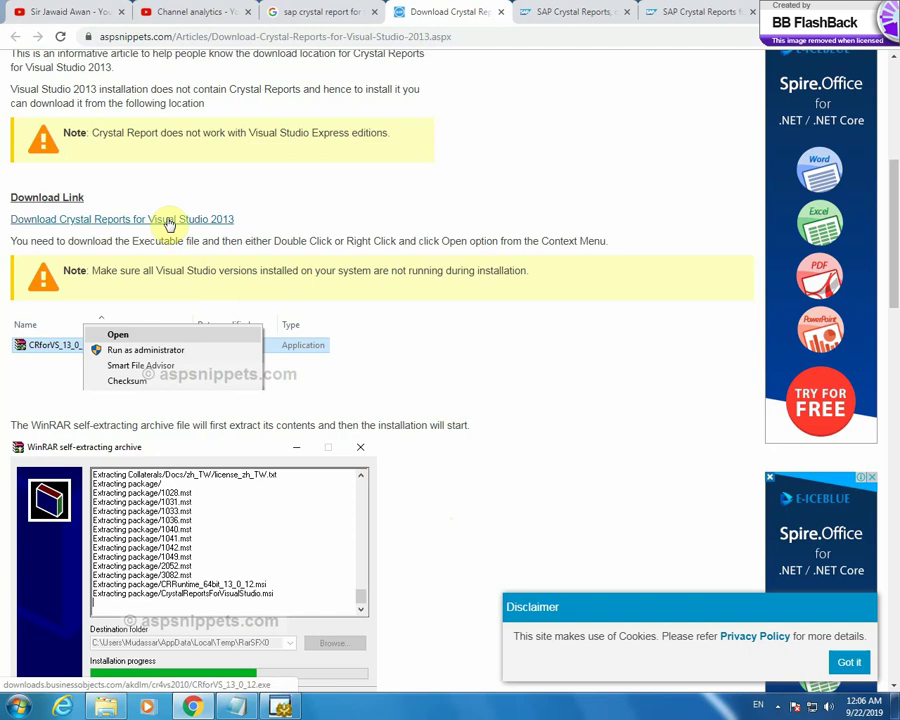
Switch to the Programs folder and confirm English as the SAP Crystal Reports setup language, with log file creation enabled
left_click(106, 706)
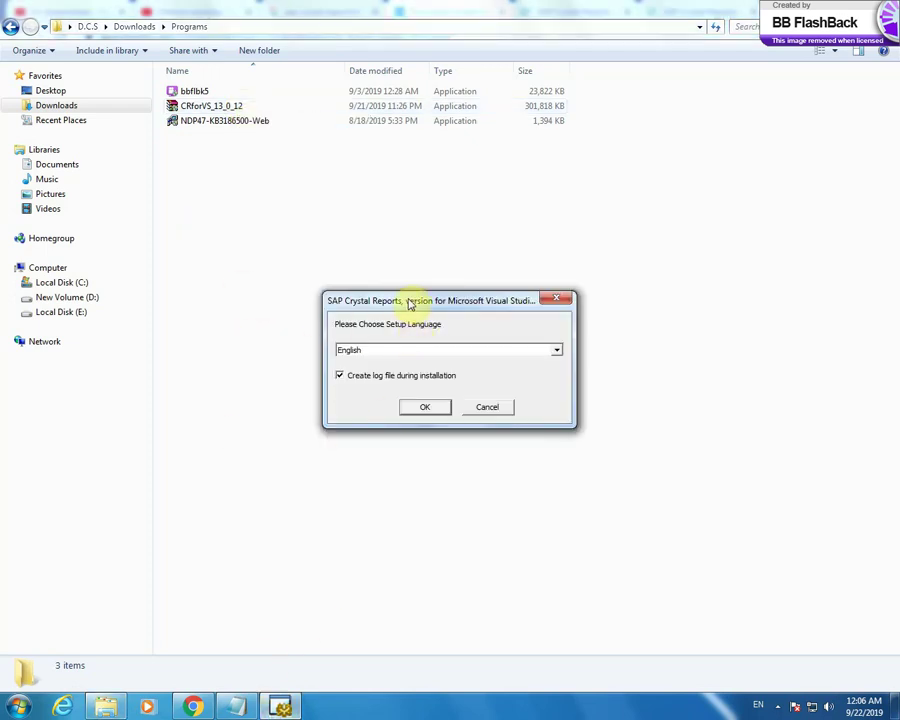
left_click_drag(410, 303, 298, 225)
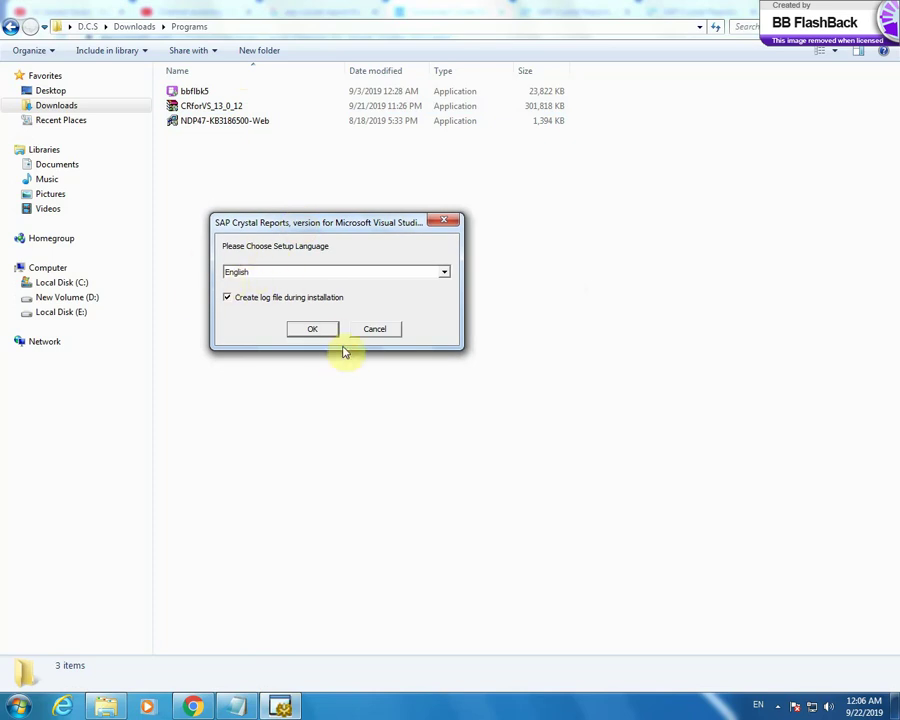
left_click(312, 330)
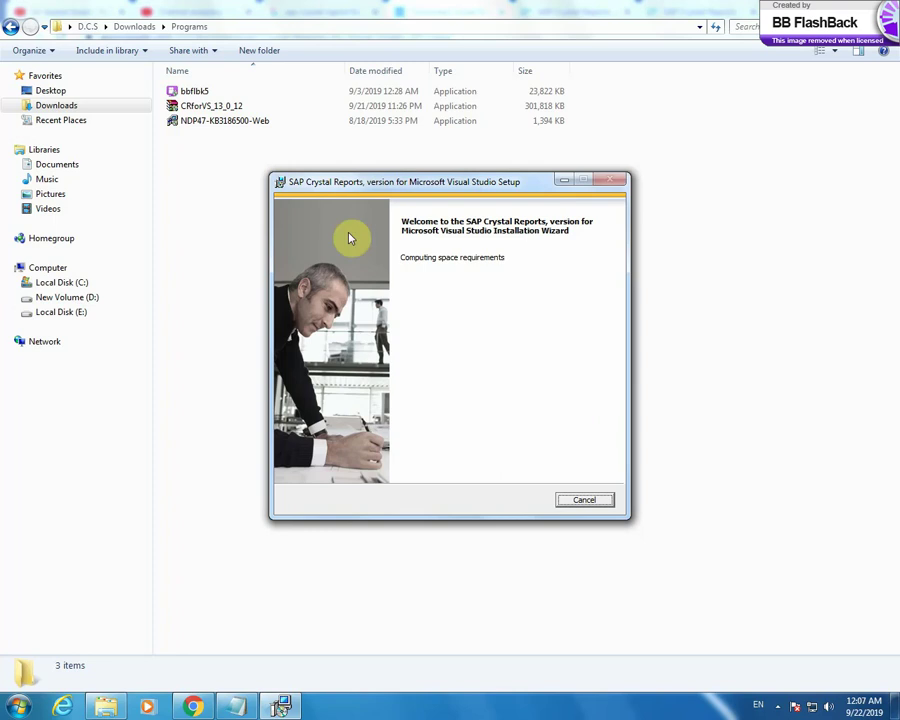
Accept the license agreement in the SAP Crystal Reports setup wizard and begin the installation
left_click_drag(477, 183, 392, 176)
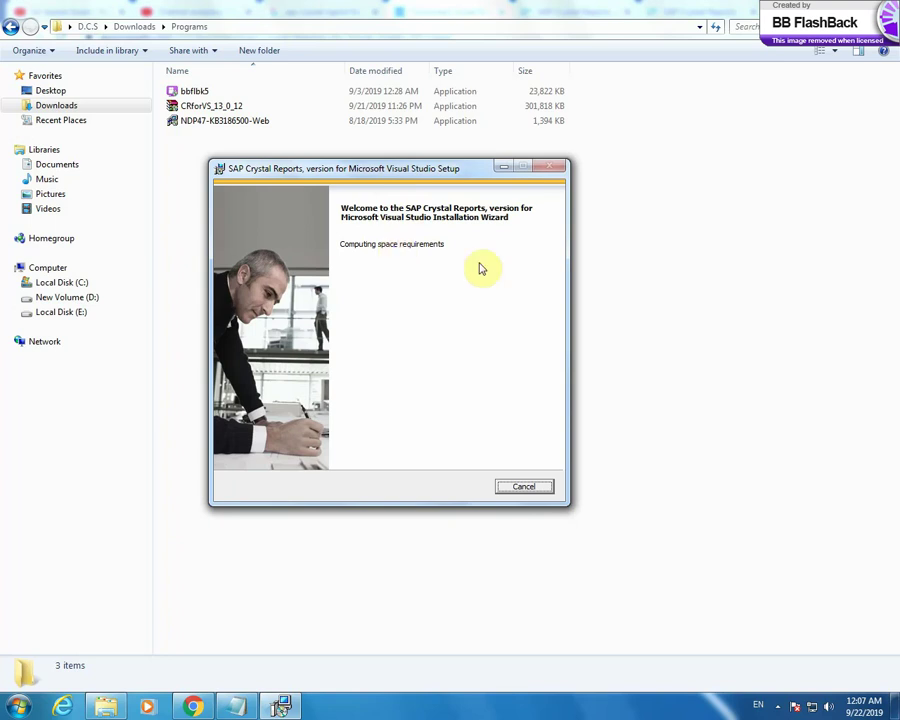
left_click_drag(430, 170, 472, 158)
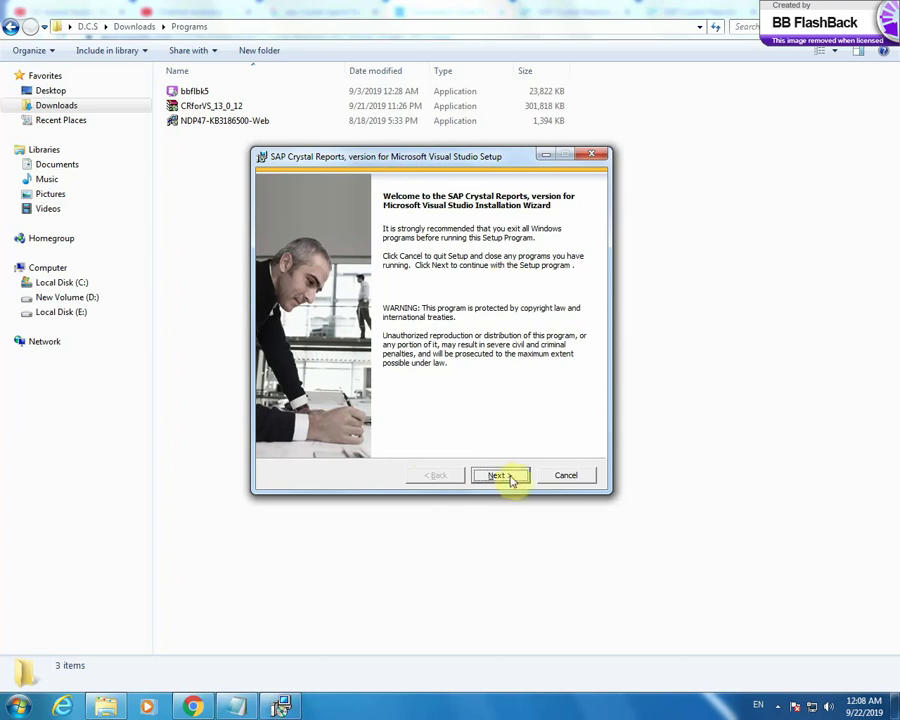
left_click(506, 477)
left_click(350, 427)
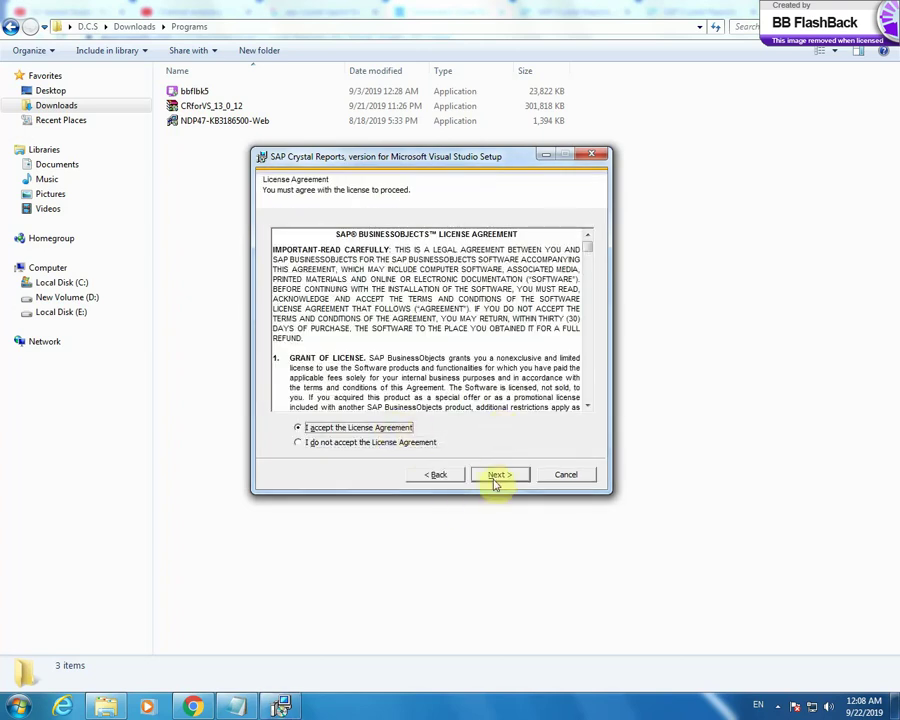
left_click(499, 476)
left_click(507, 476)
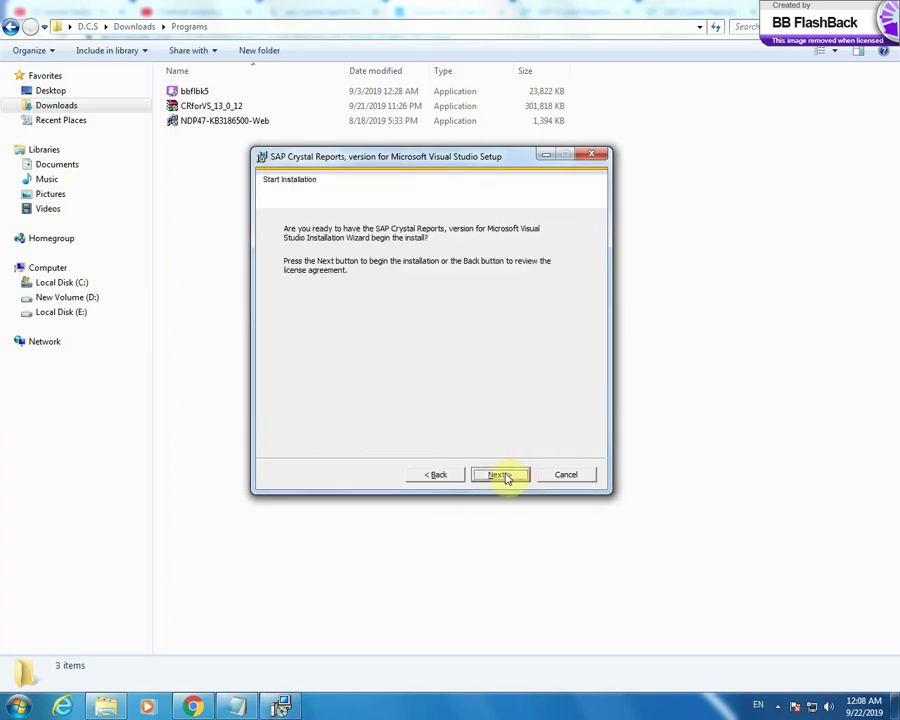
left_click(500, 477)
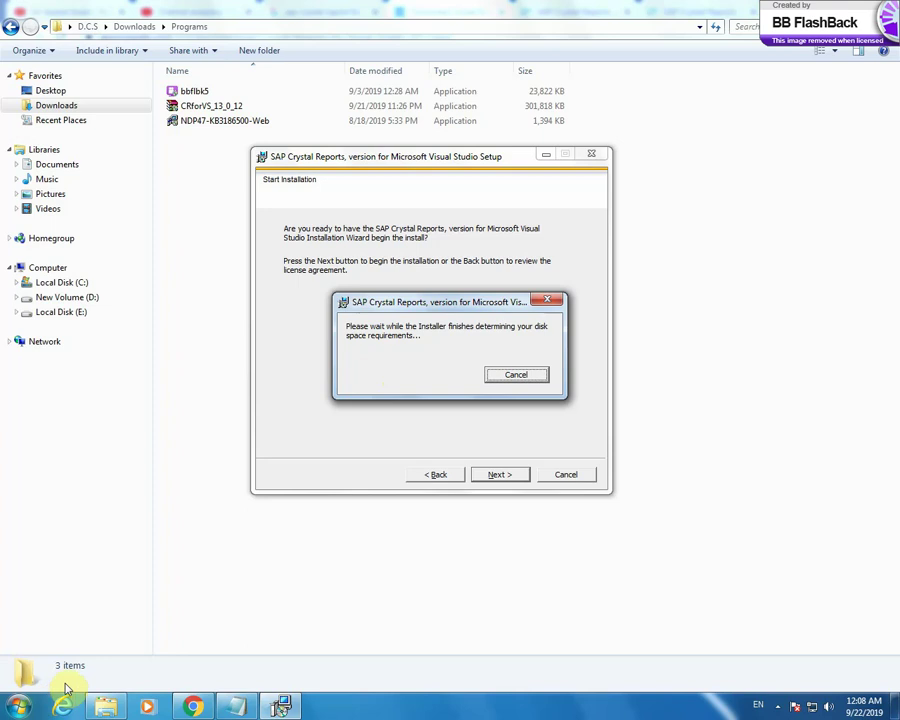
Launch Visual Studio 2013 and dismiss its New Project dialog while the Crystal Reports setup runs
left_click(18, 705)
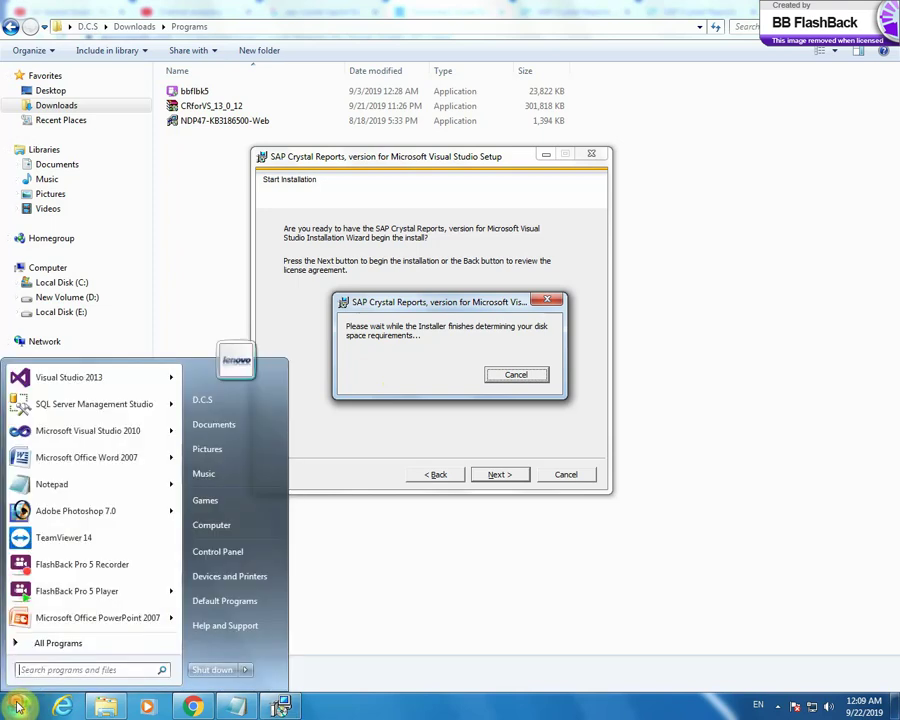
left_click(68, 377)
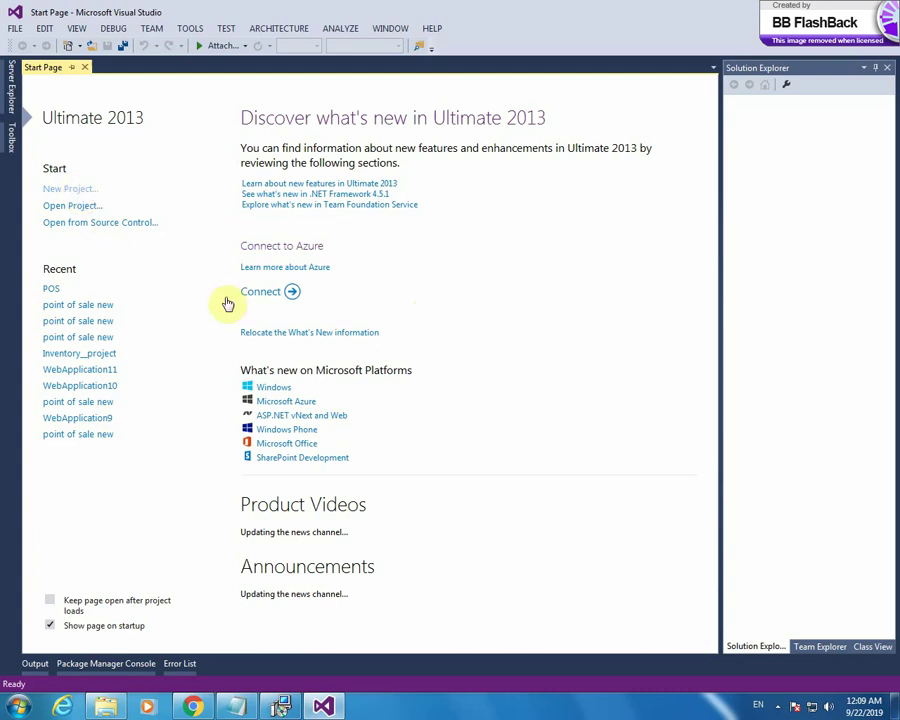
left_click(285, 707)
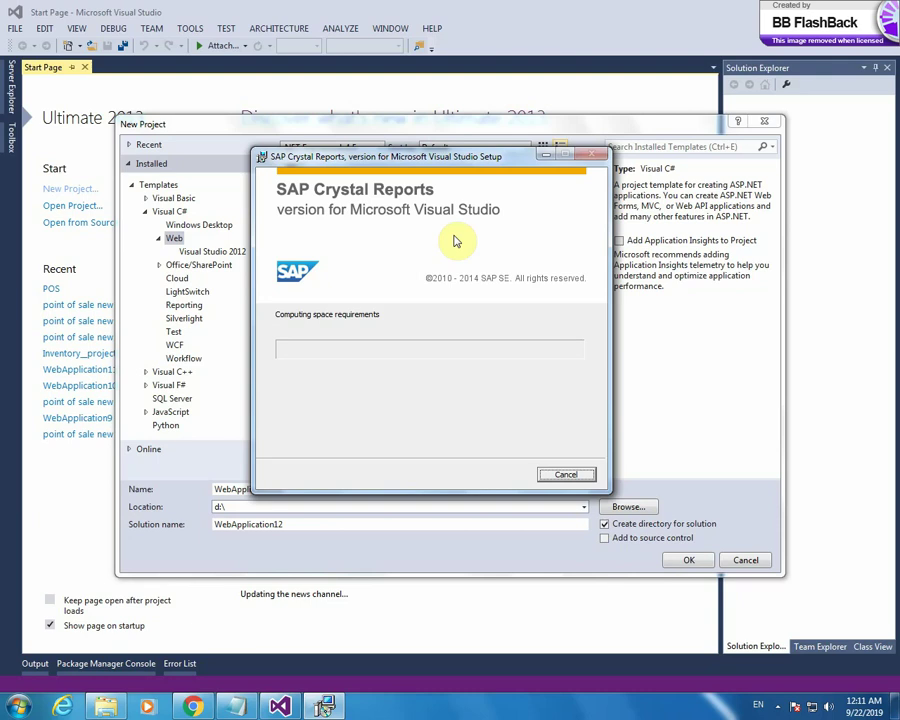
left_click_drag(463, 161, 420, 170)
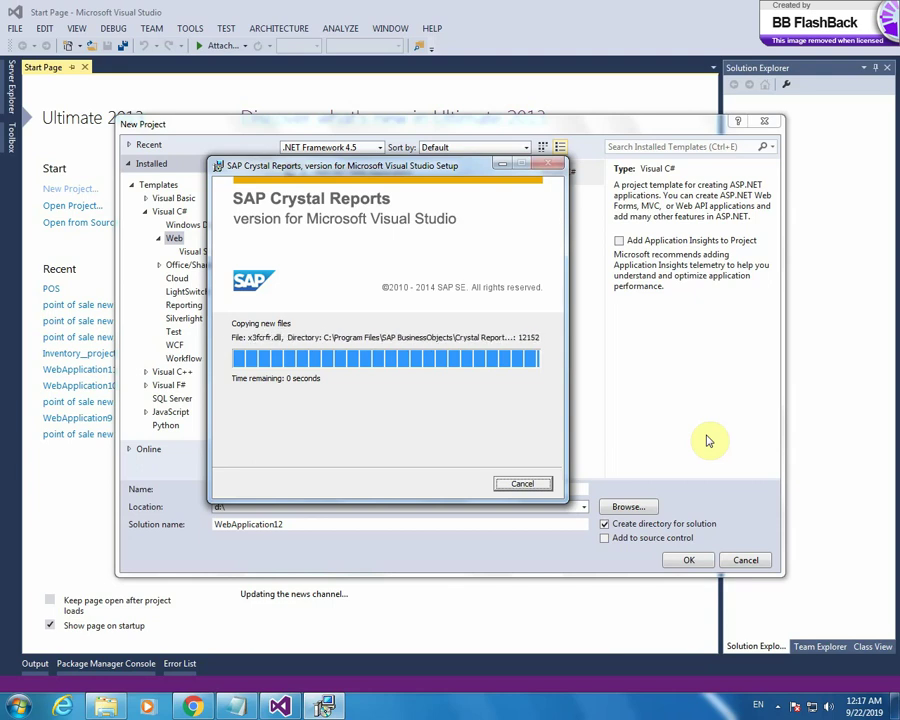
left_click(745, 562)
left_click(746, 562)
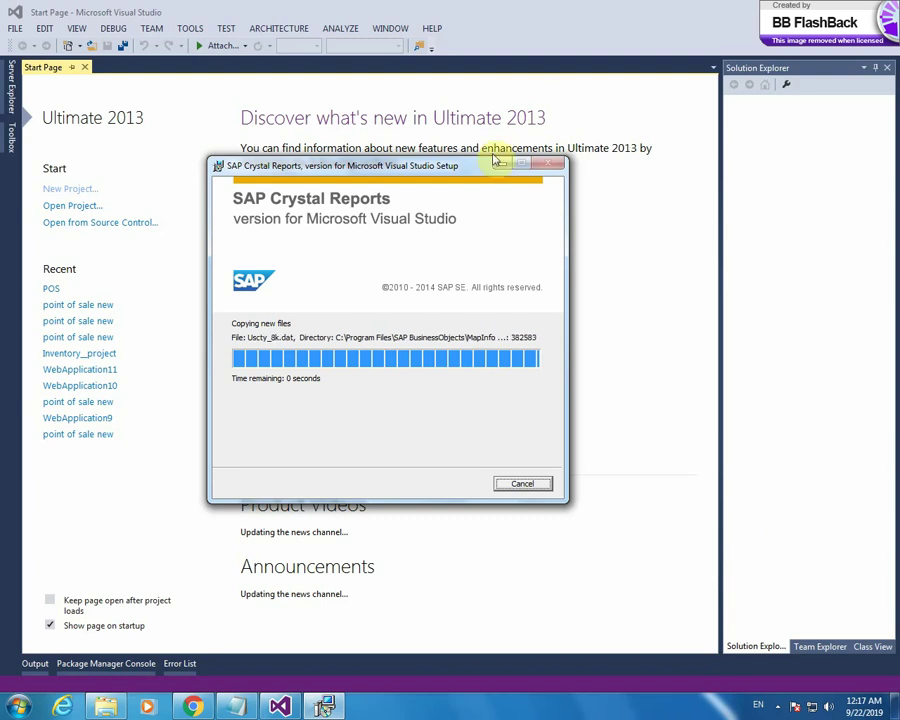
left_click_drag(386, 170, 390, 136)
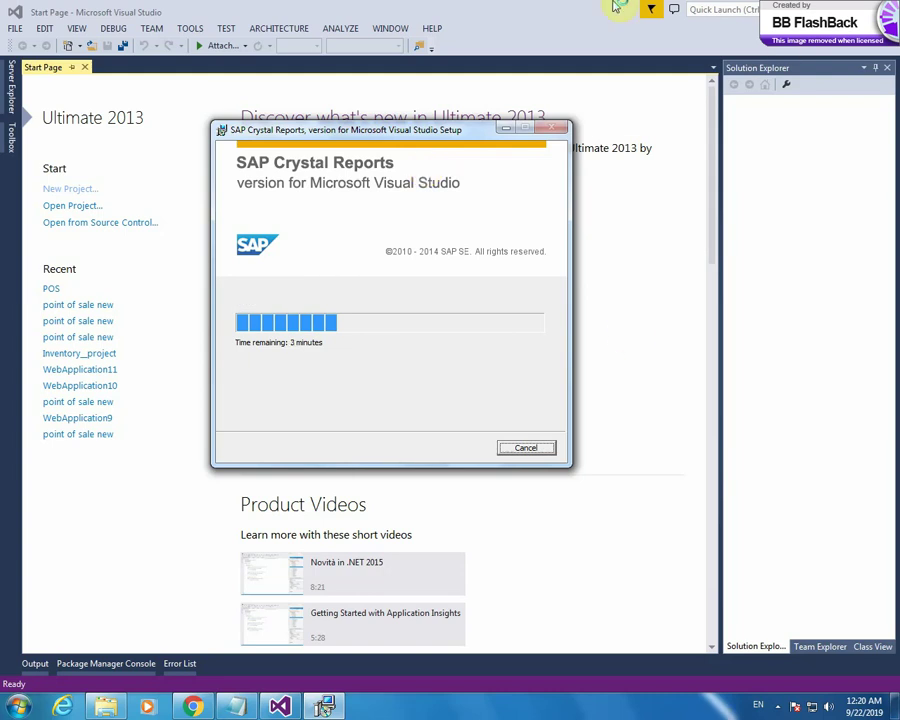
left_click_drag(403, 130, 352, 167)
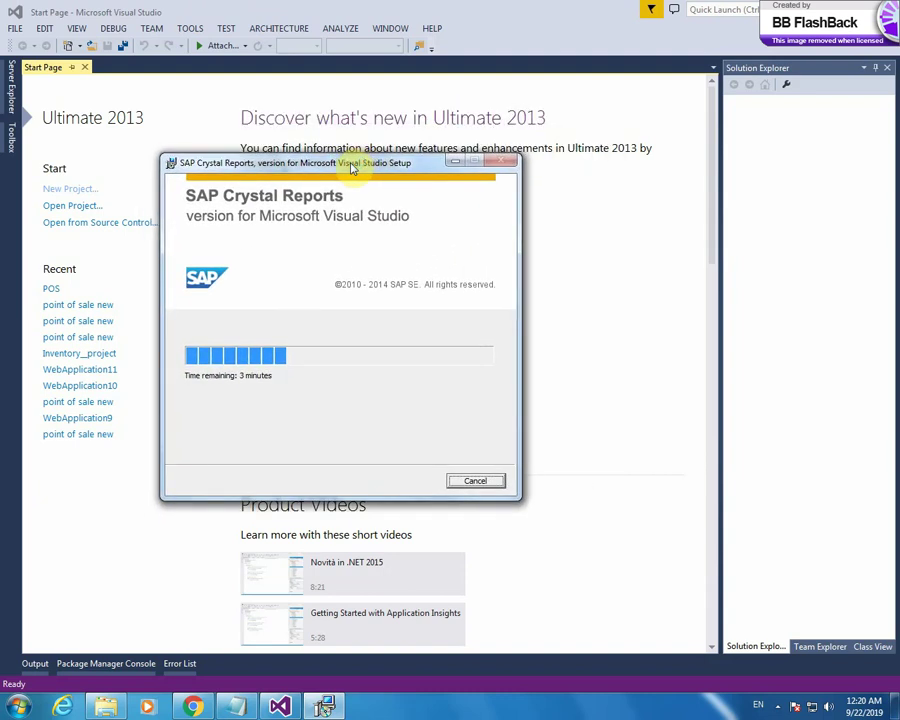
left_click_drag(352, 167, 430, 145)
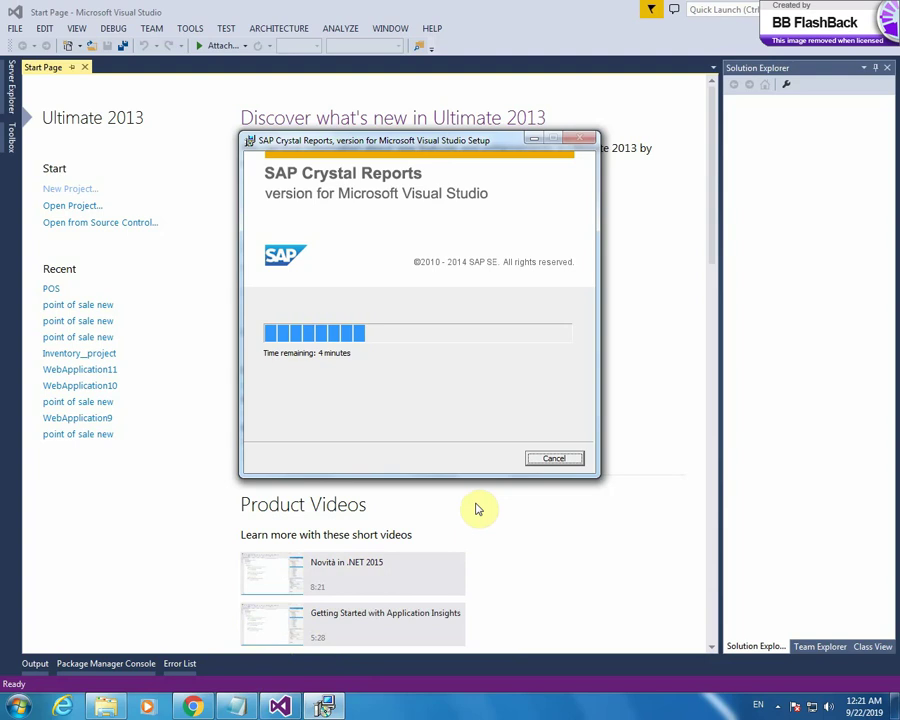
left_click_drag(417, 146, 441, 125)
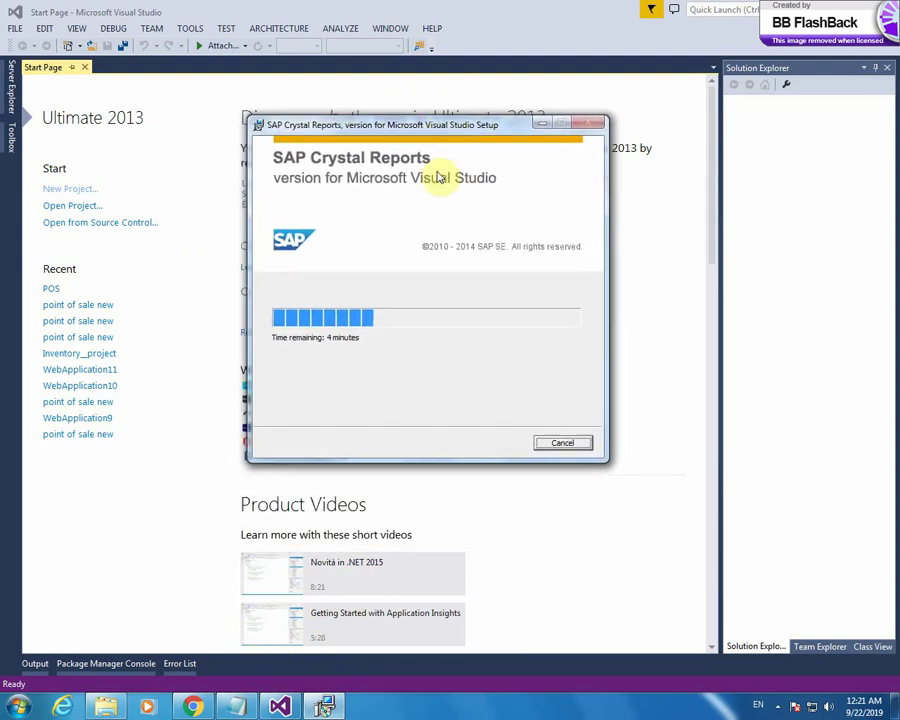
left_click_drag(437, 177, 408, 178)
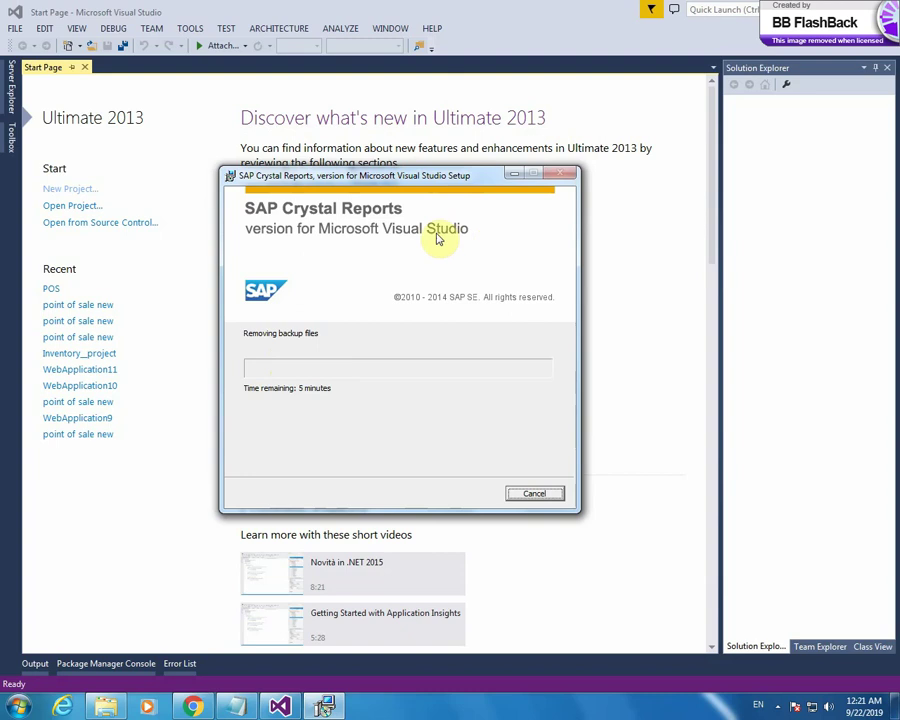
left_click_drag(402, 175, 421, 141)
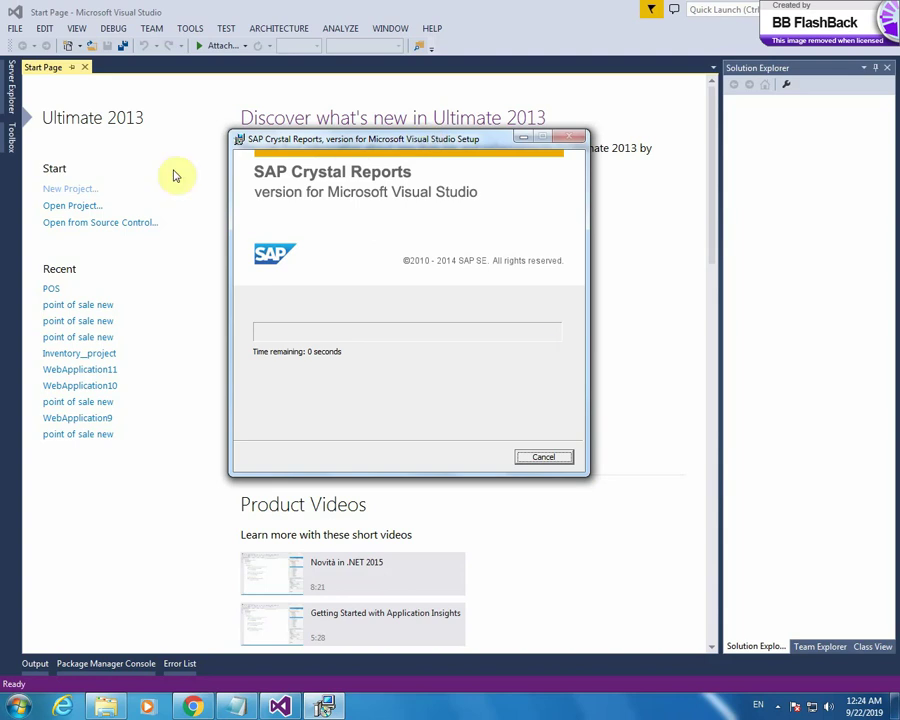
left_click_drag(355, 145, 315, 131)
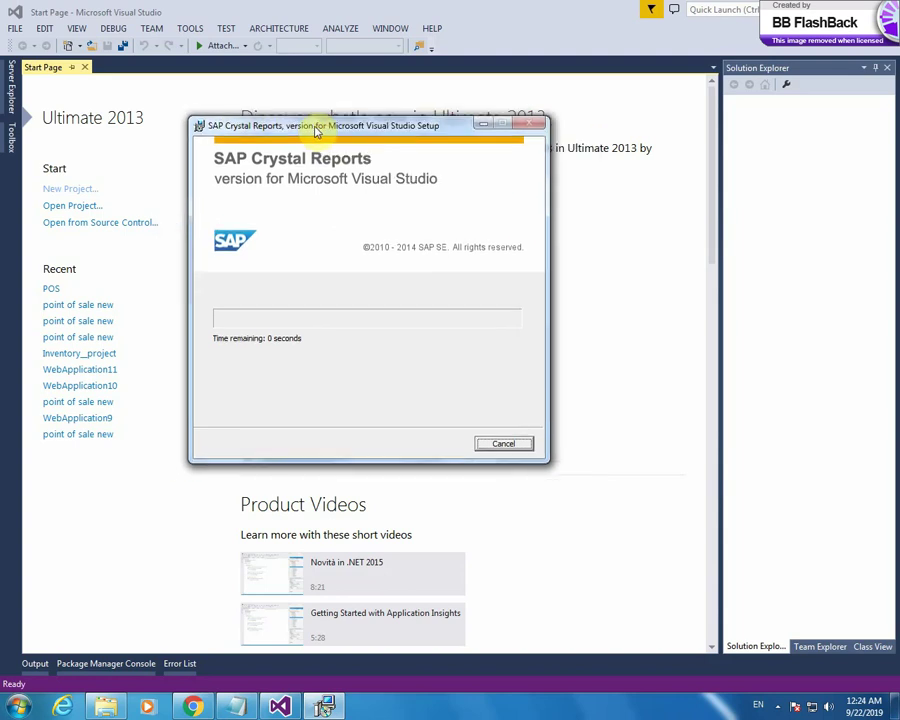
left_click_drag(315, 131, 390, 126)
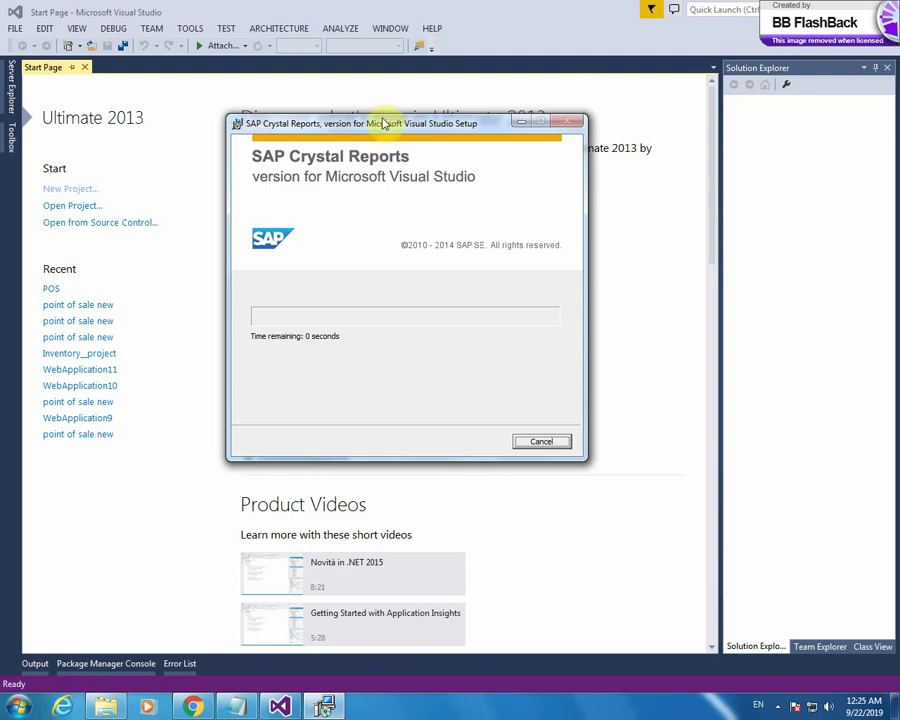
left_click_drag(394, 124, 399, 120)
mouse_move(350, 143)
left_mouse_down()
mouse_move(406, 136)
mouse_move(304, 136)
left_mouse_up()
Close Visual Studio 2013, leaving the SAP Crystal Reports setup running
left_click(282, 707)
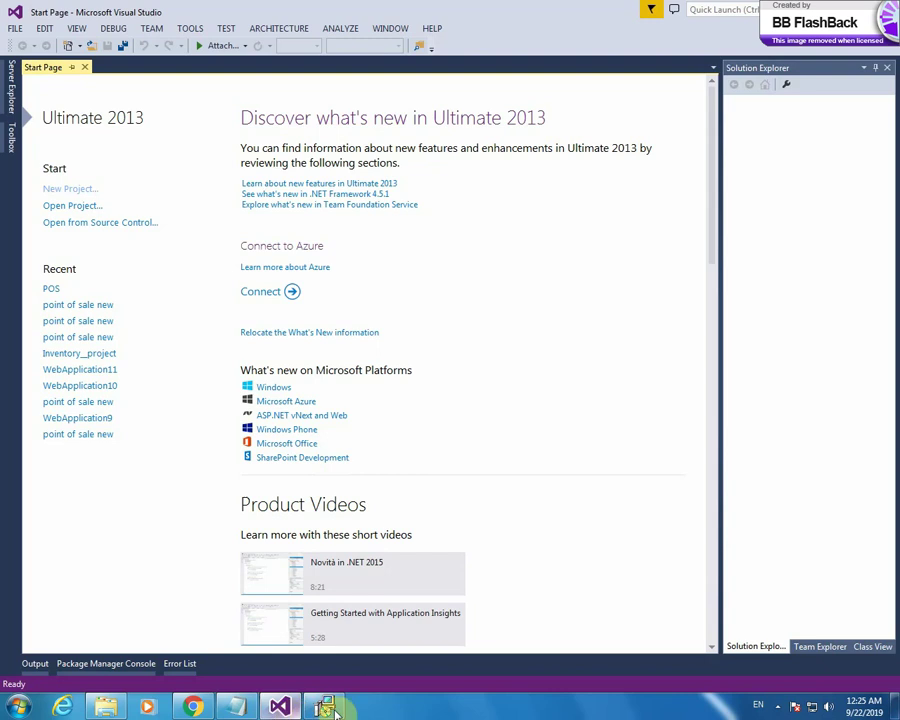
left_click(336, 709)
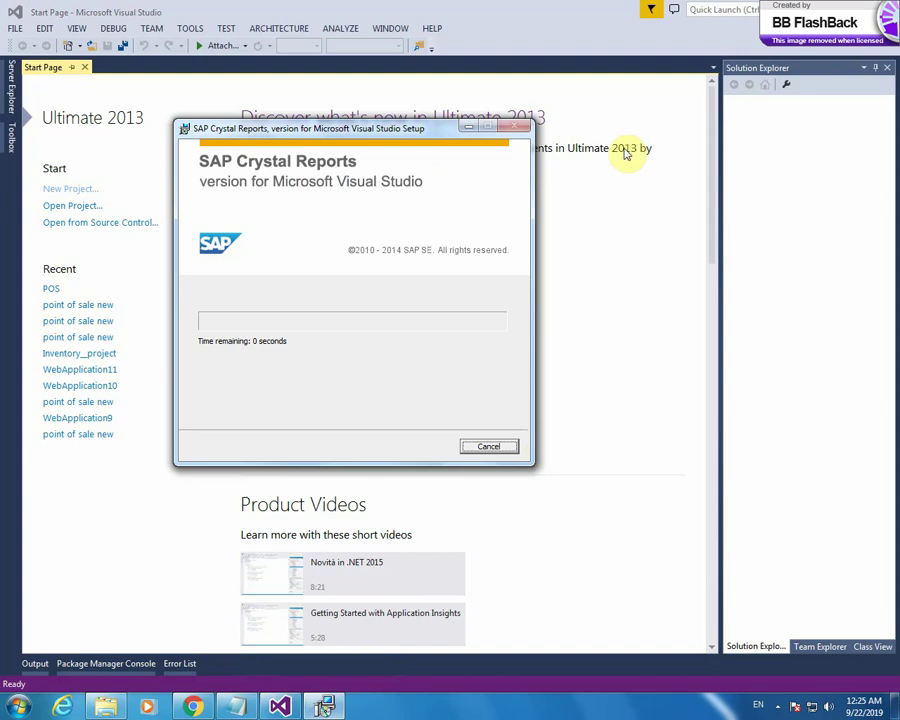
mouse_move(410, 129)
left_mouse_down()
mouse_move(581, 127)
mouse_move(392, 127)
mouse_move(470, 130)
left_mouse_up()
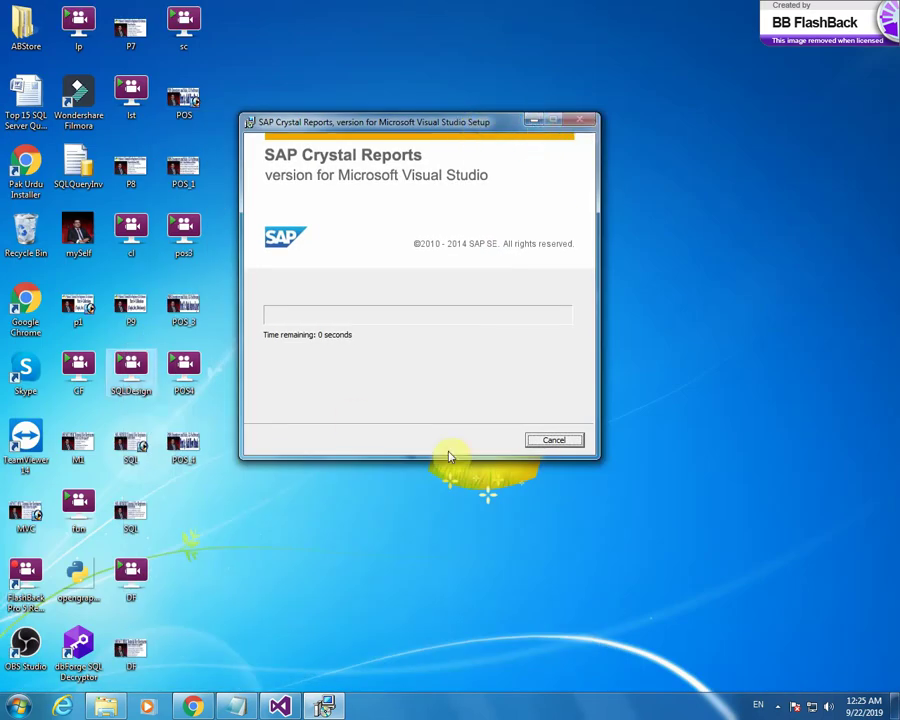
left_click(286, 707)
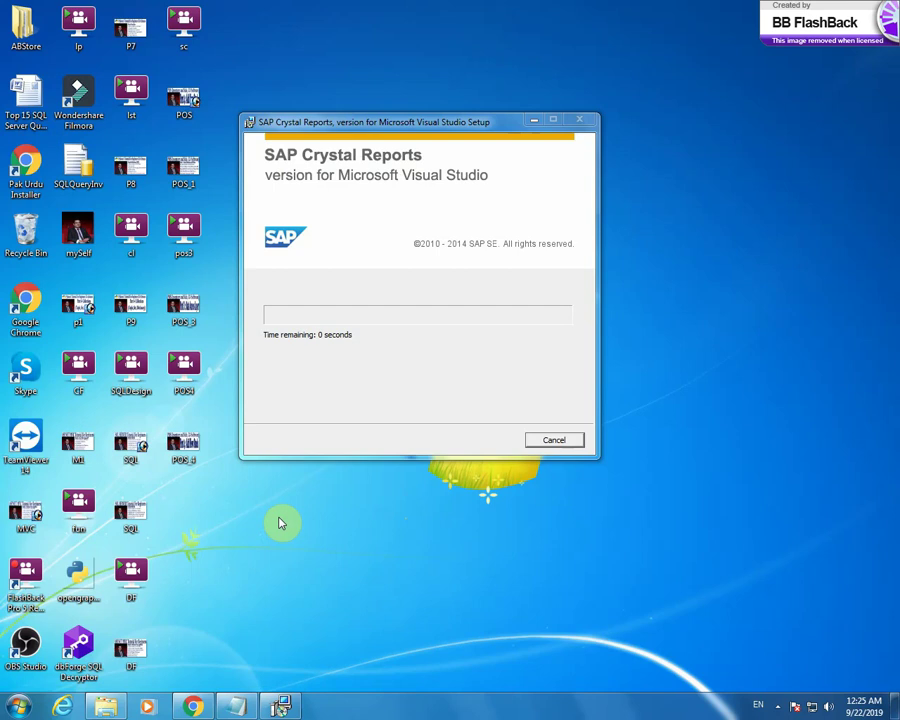
left_click_drag(399, 121, 204, 135)
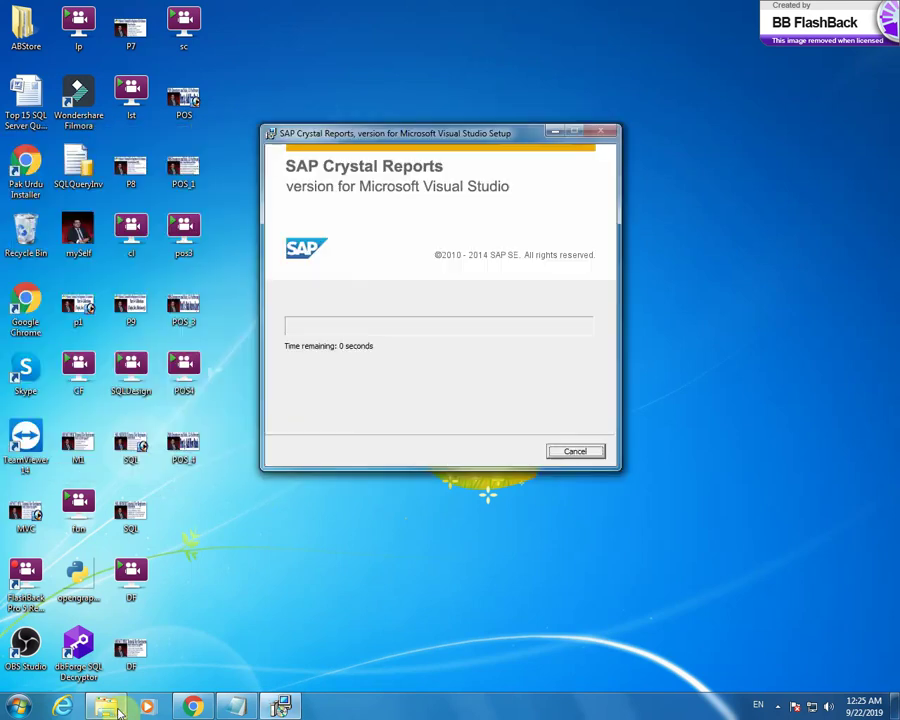
left_click(106, 707)
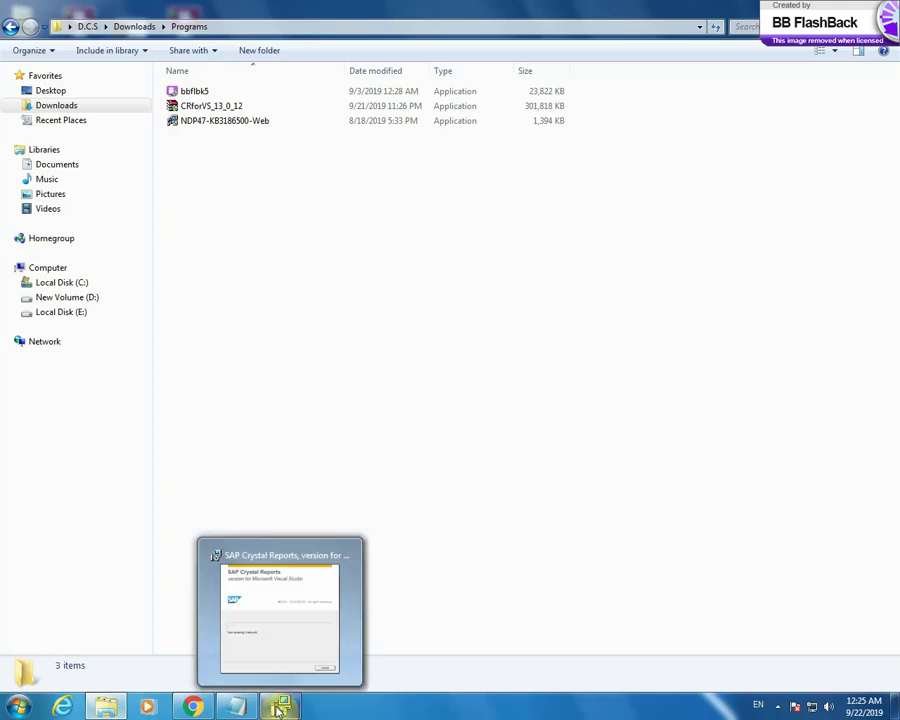
left_click(280, 707)
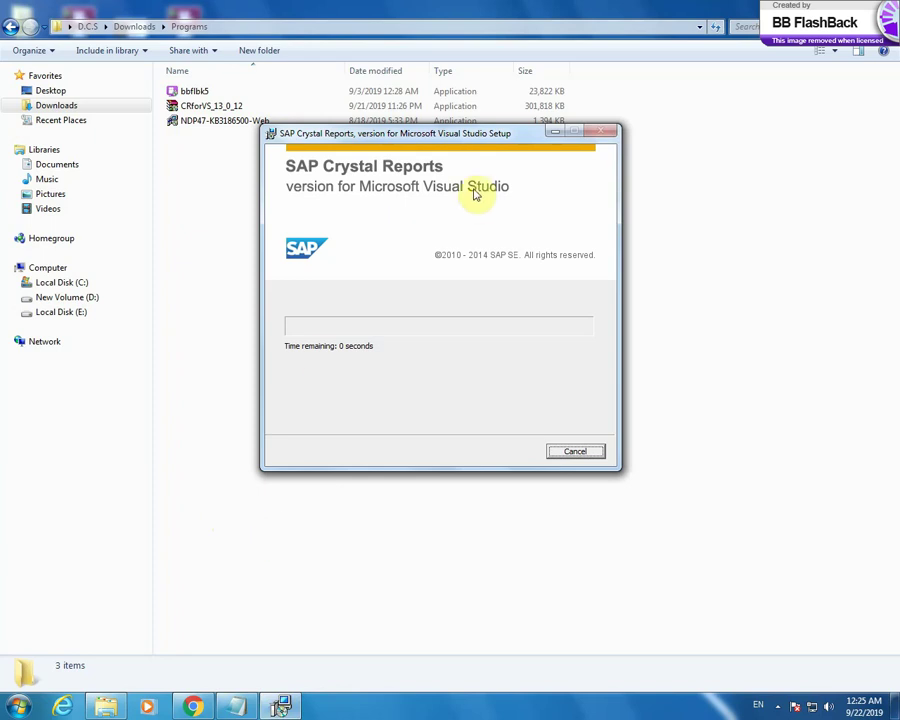
left_click_drag(464, 137, 465, 184)
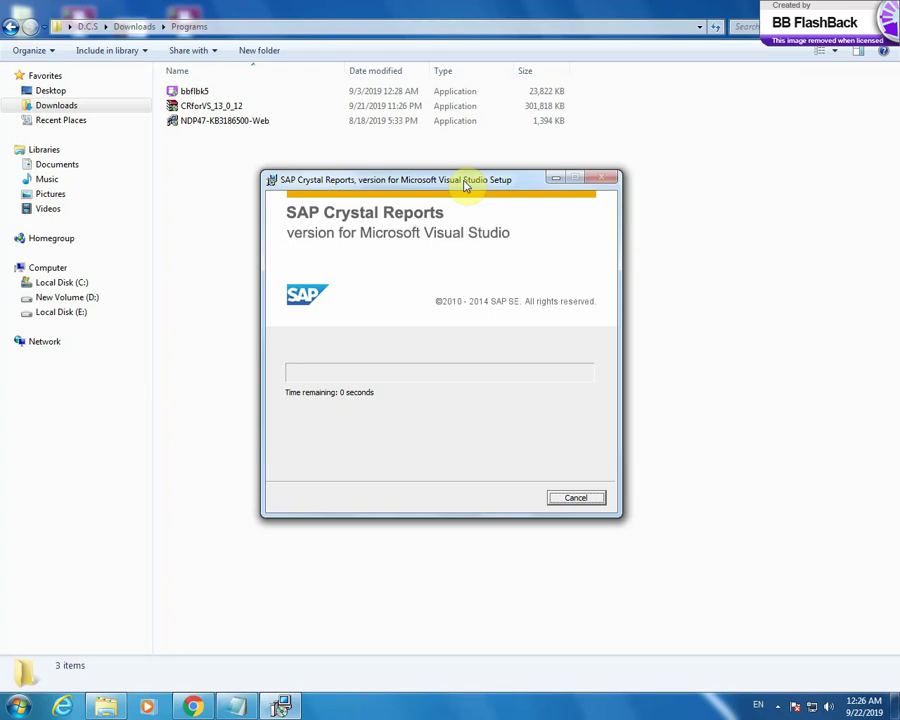
left_click_drag(465, 185, 411, 210)
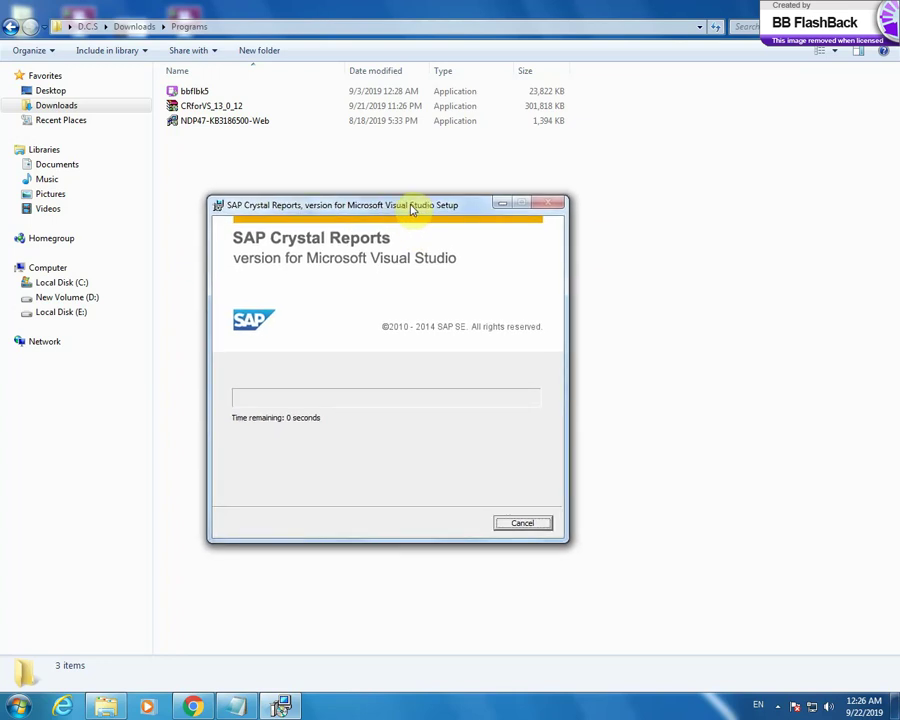
left_click_drag(411, 210, 429, 149)
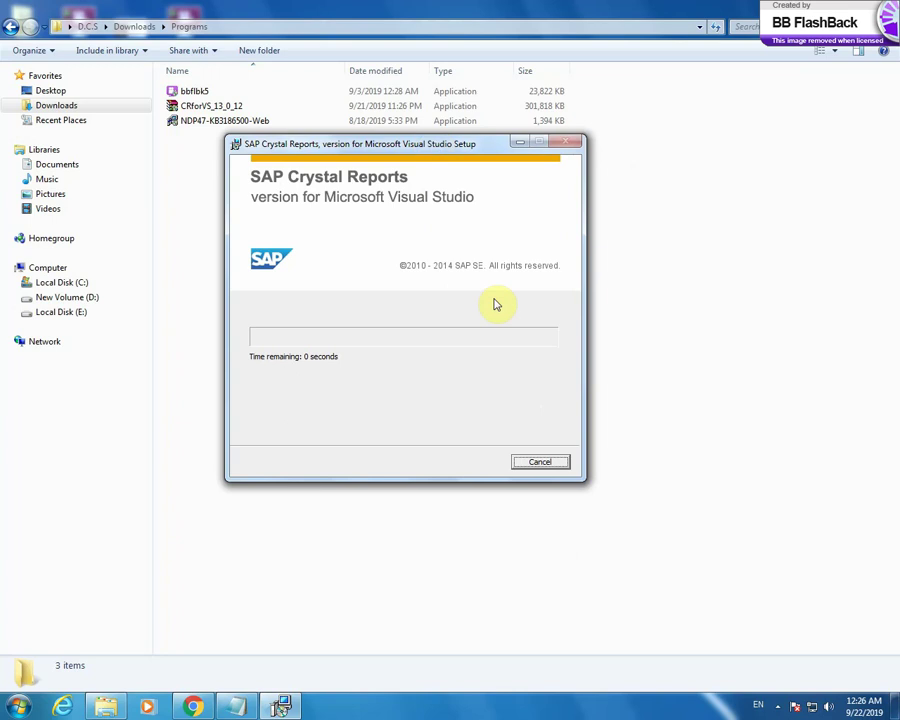
Launch Visual Studio 2013 and create a Visual C# Windows Forms Application project named WindowsFormsApplication10 in d:\
left_click(18, 706)
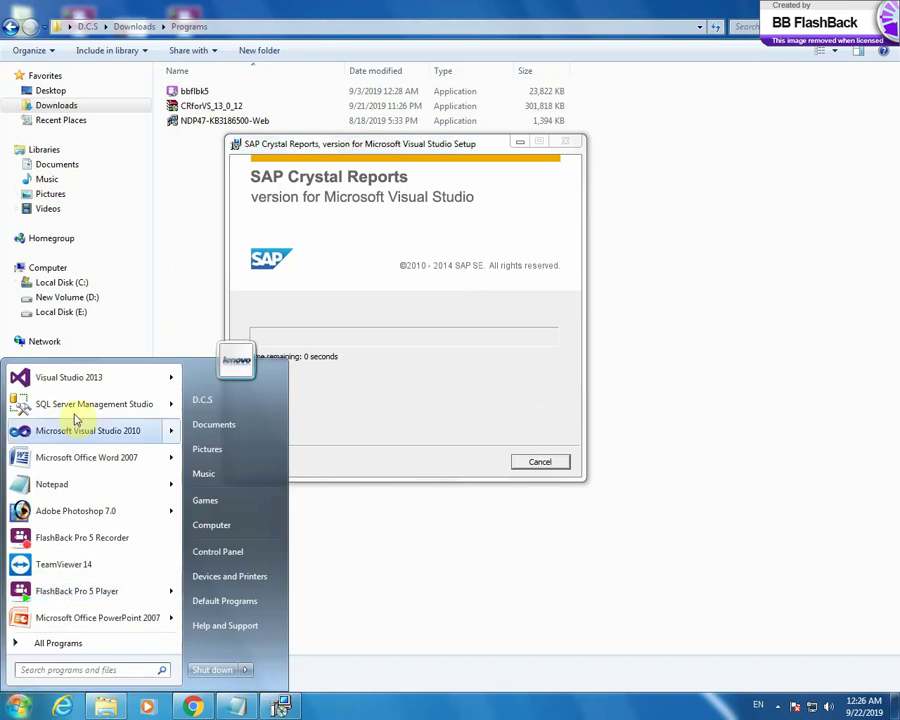
left_click(164, 266)
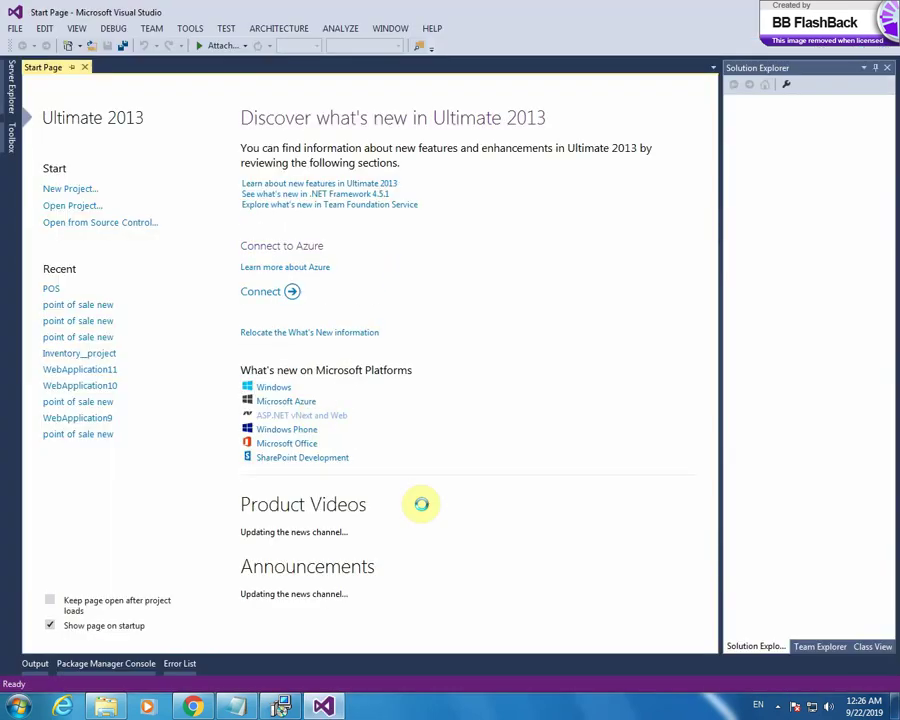
left_click(73, 189)
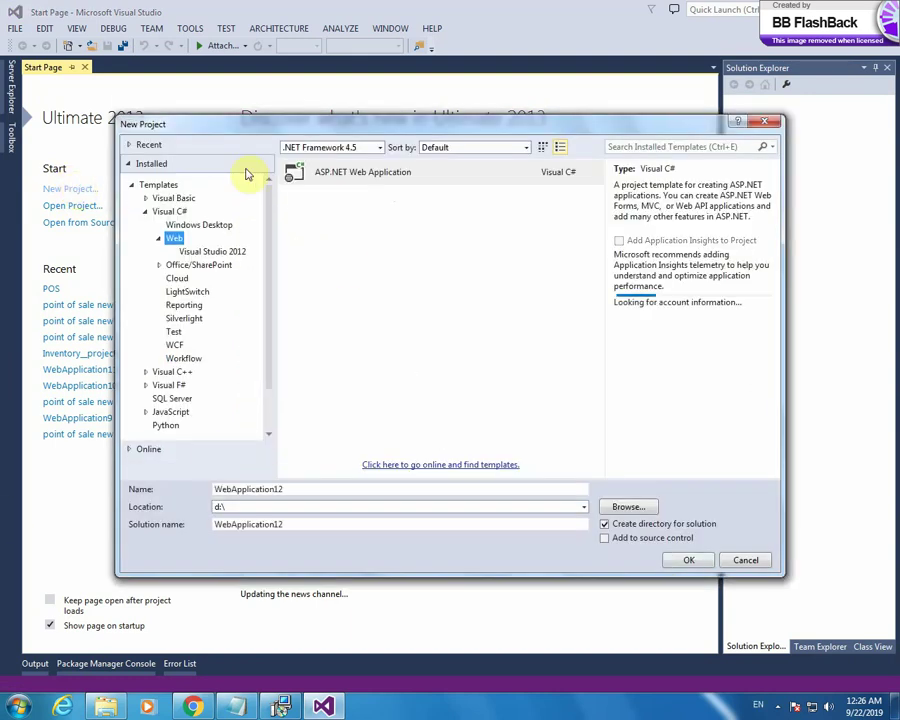
left_click(172, 212)
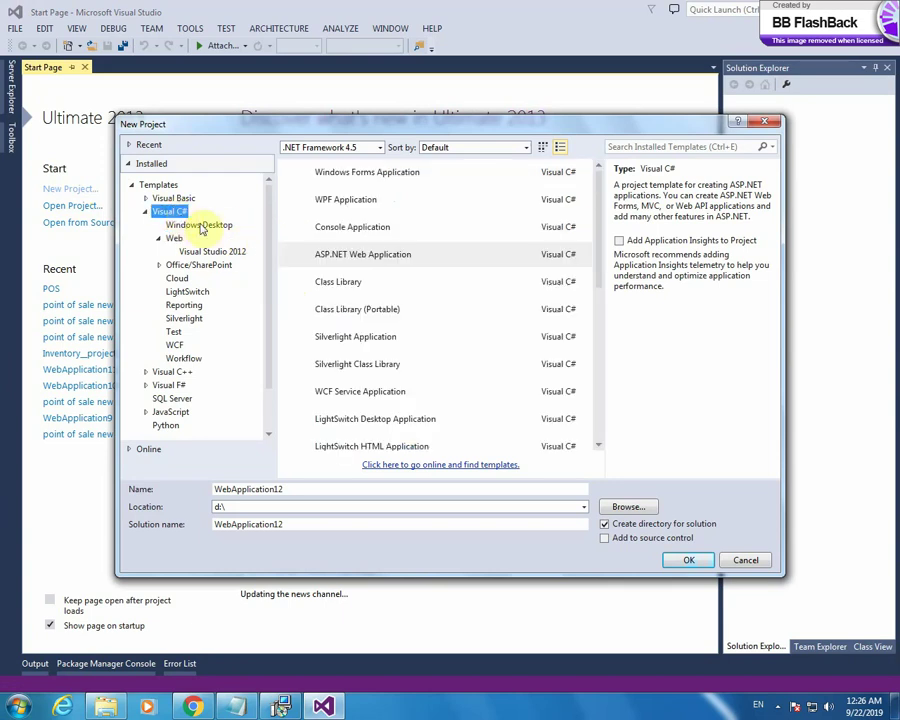
left_click(377, 178)
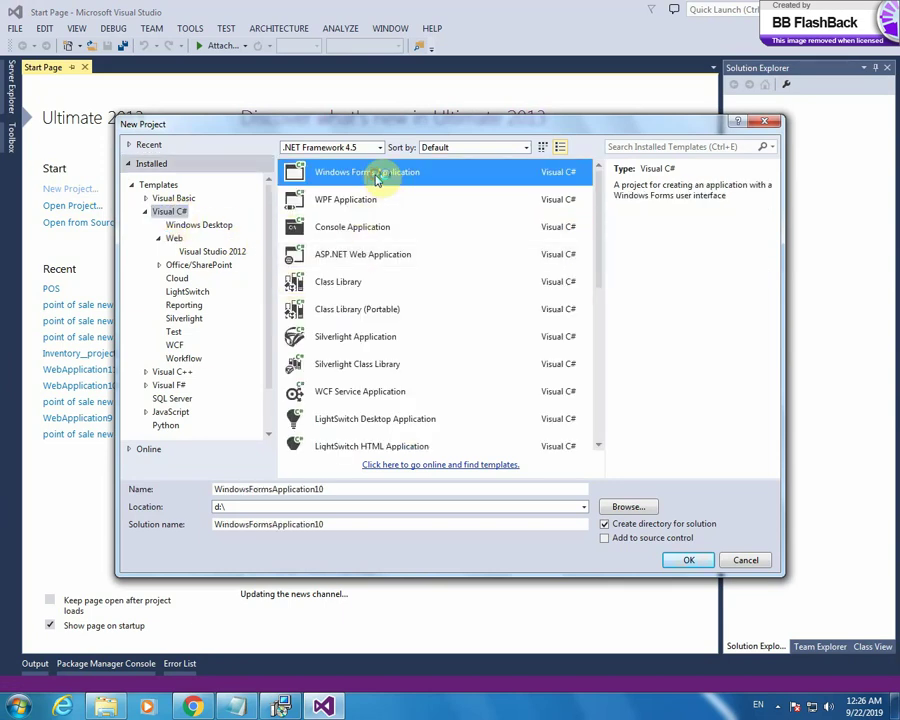
left_click(692, 565)
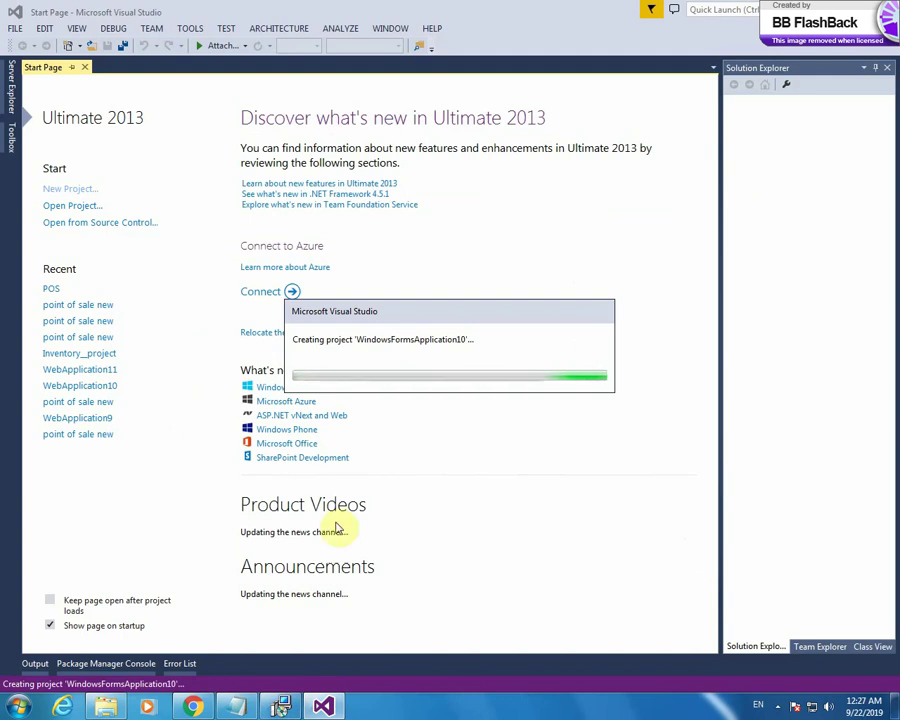
Check the progress of the SAP Crystal Reports setup while Visual Studio creates and loads the Windows Forms project
left_click(279, 707)
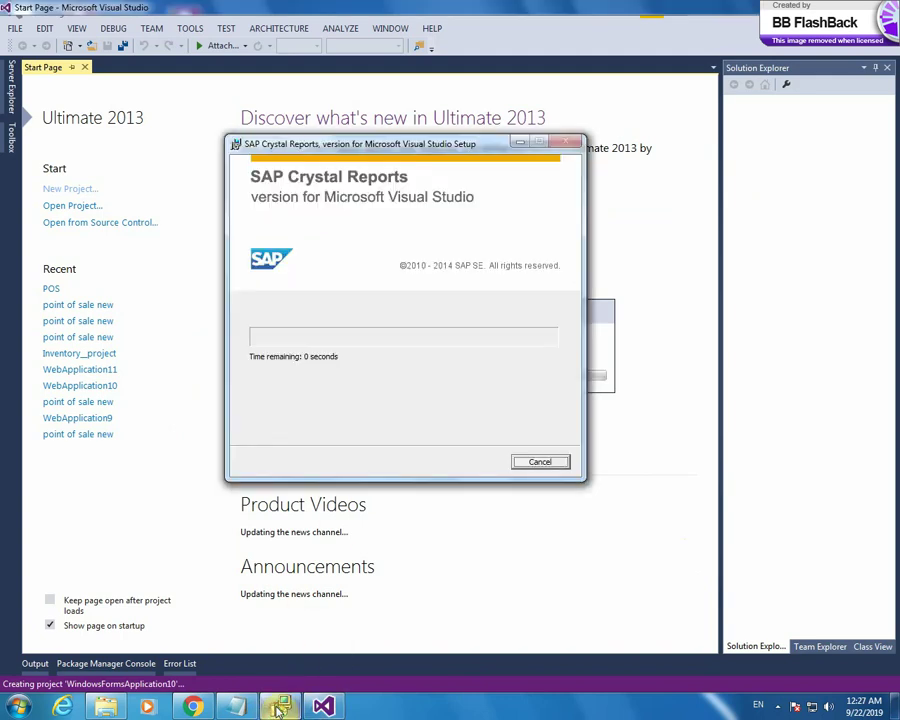
left_click(280, 707)
left_click(280, 707)
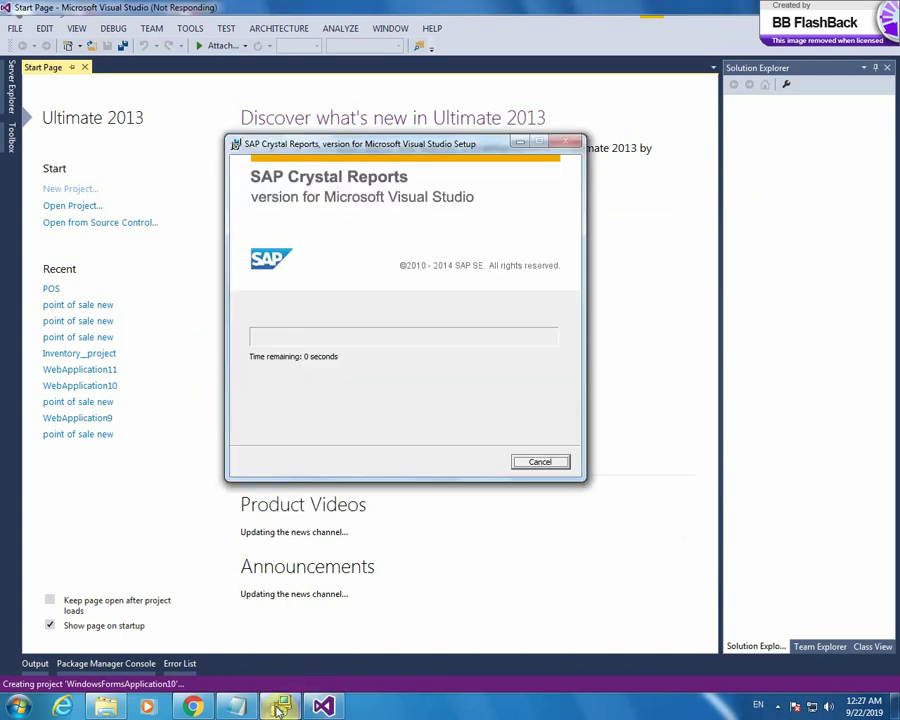
left_click(279, 707)
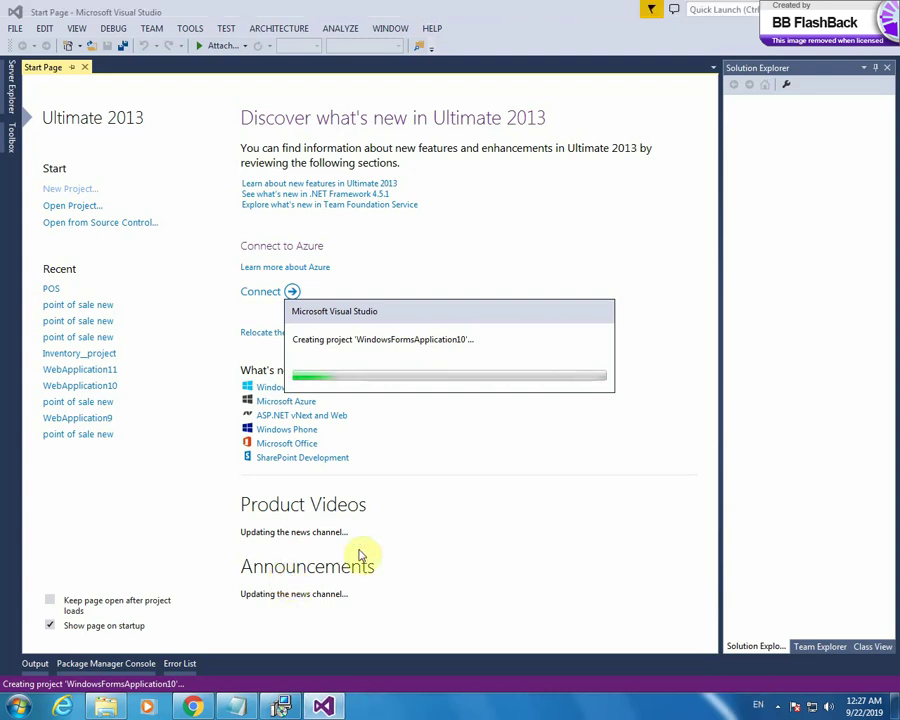
left_click(279, 707)
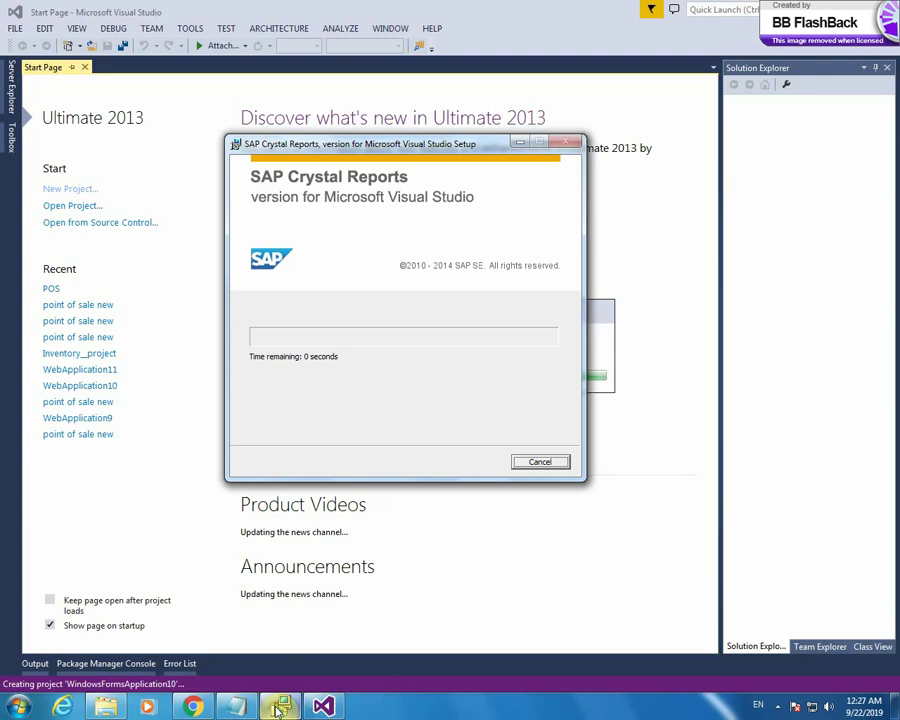
left_click(279, 707)
left_click(279, 707)
left_click(279, 707)
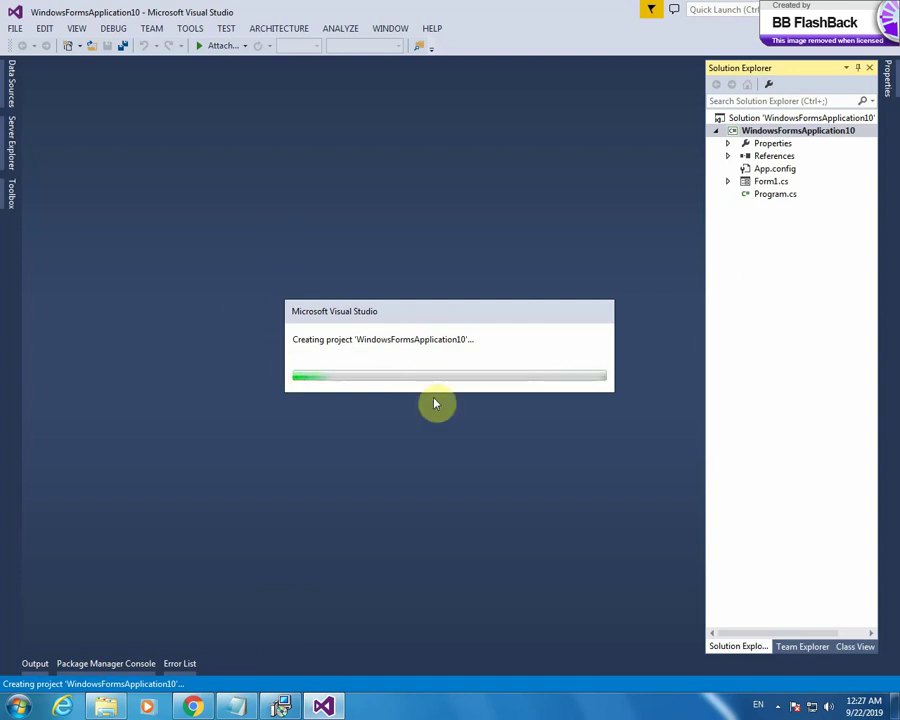
left_click(281, 706)
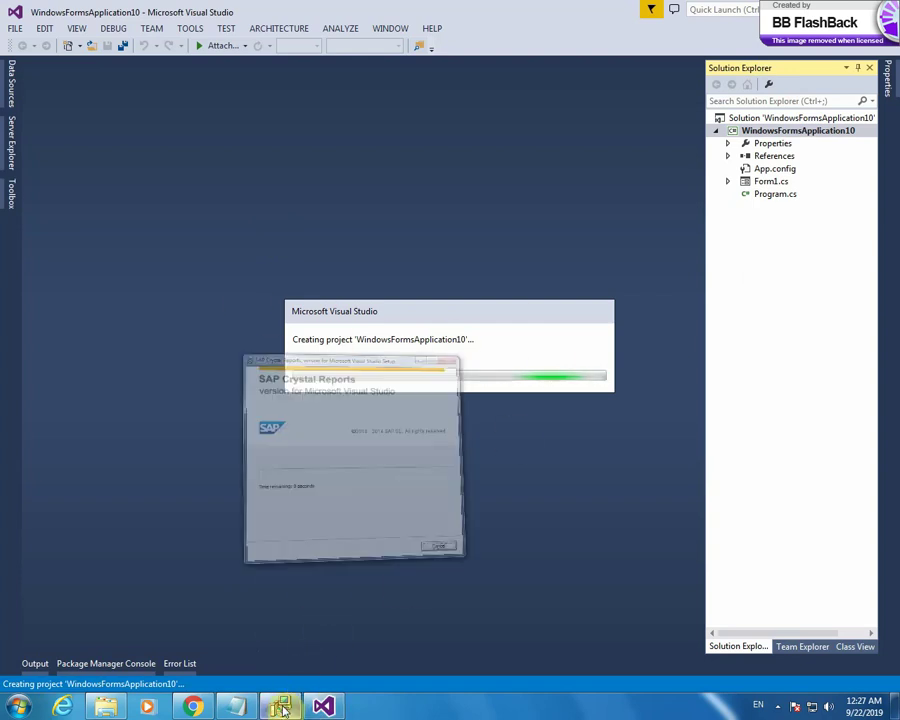
left_click(281, 706)
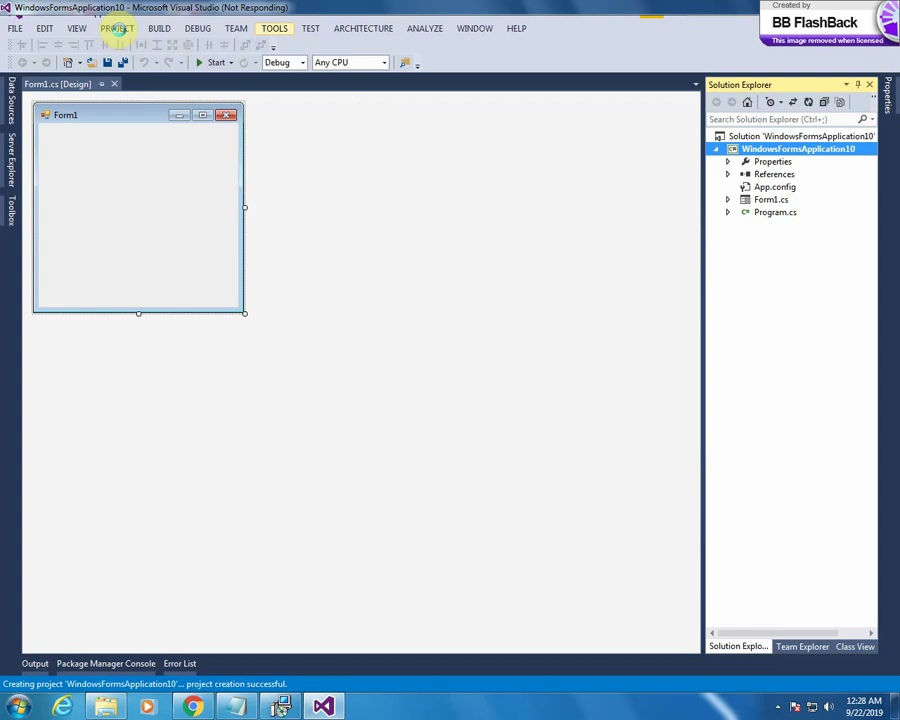
left_click(283, 706)
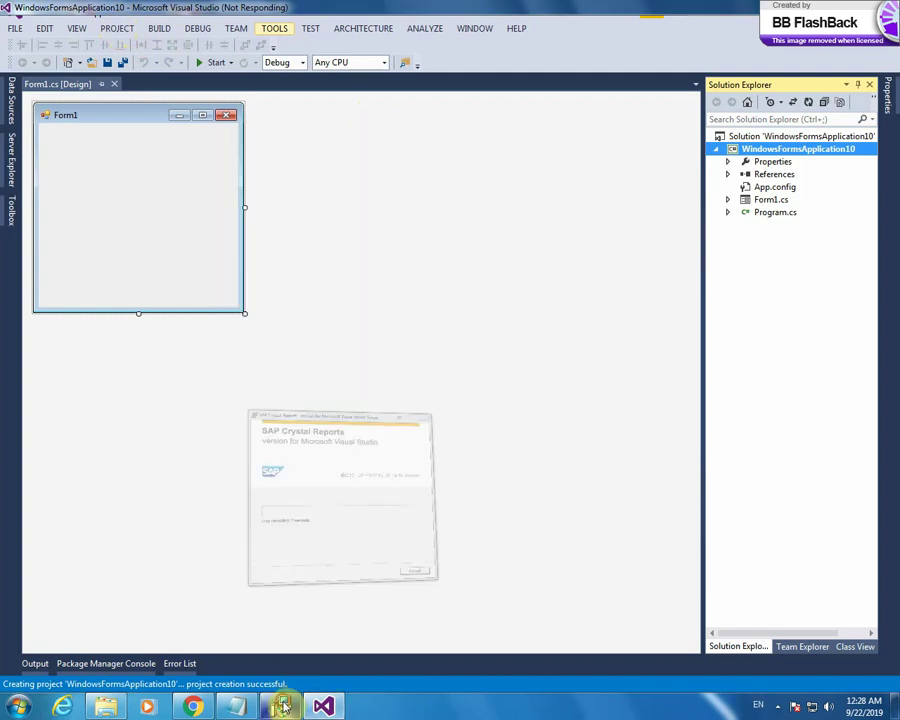
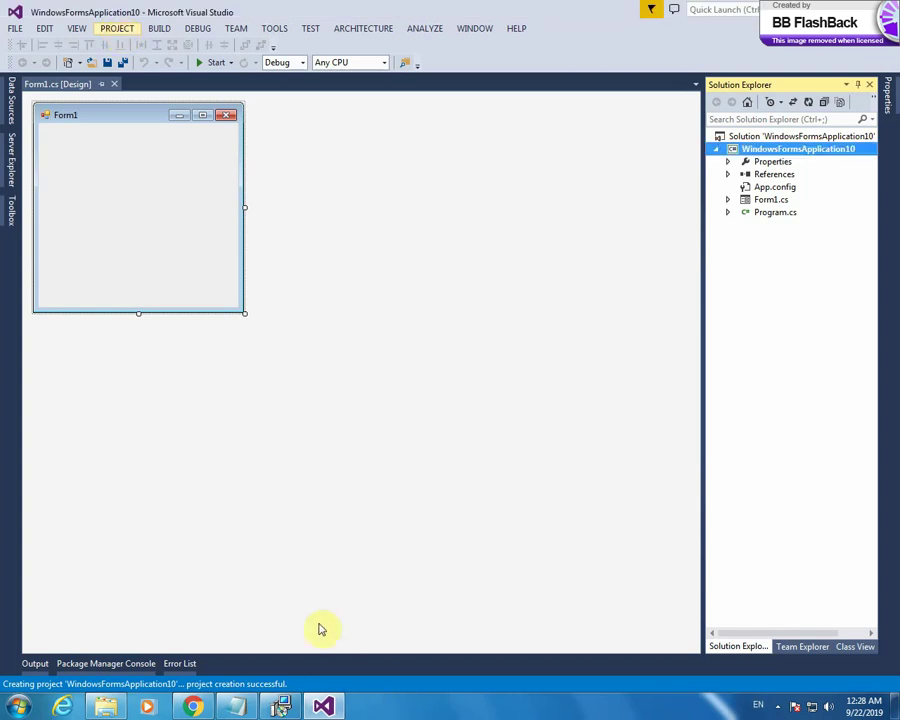
left_click(282, 707)
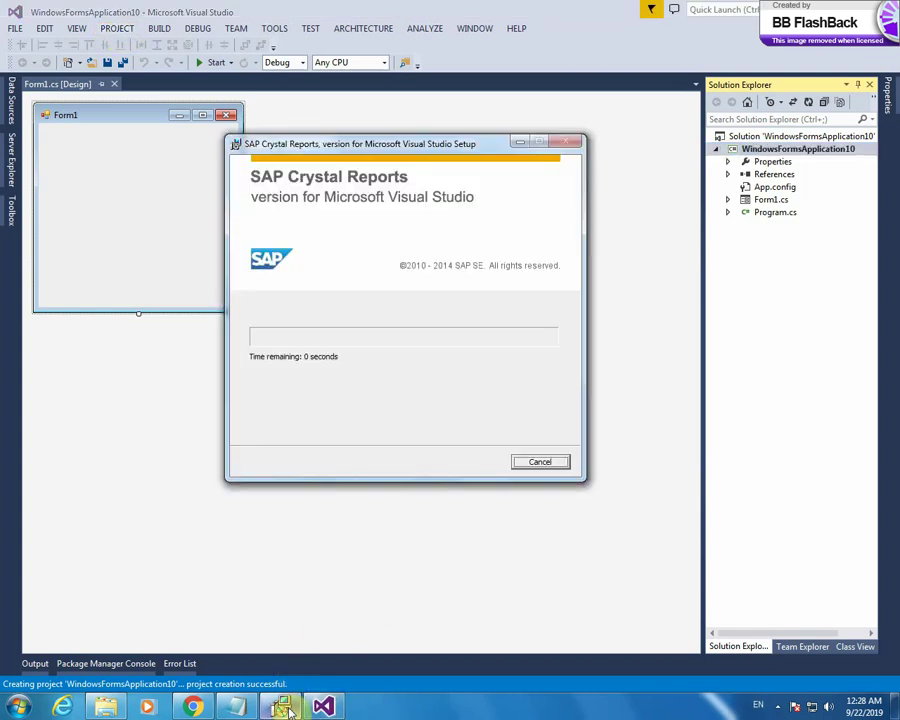
left_click(284, 707)
left_click(285, 708)
left_click(284, 707)
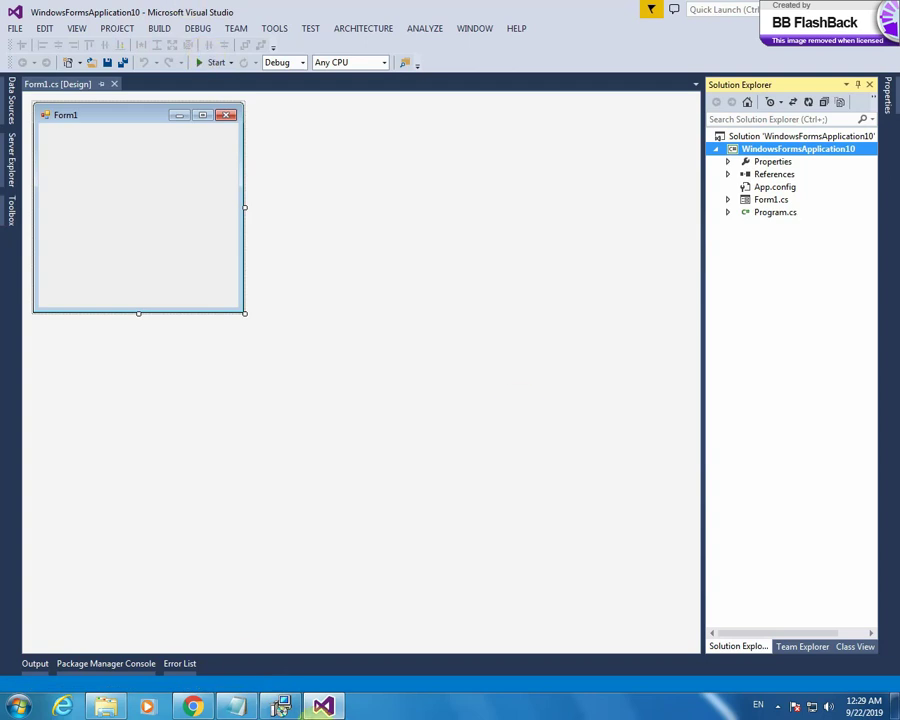
left_click(281, 709)
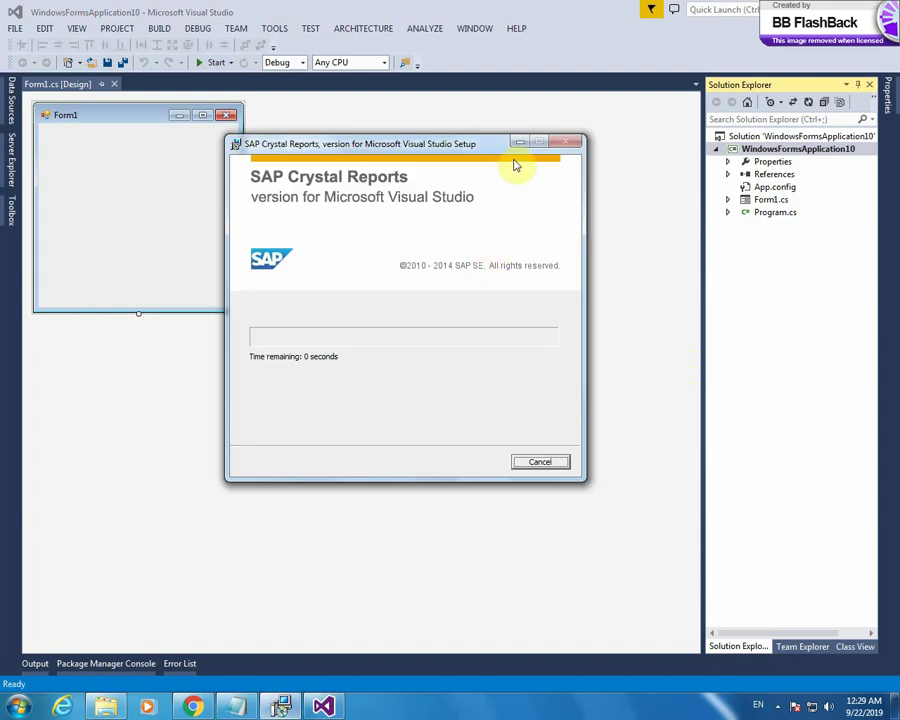
left_click_drag(513, 141, 468, 264)
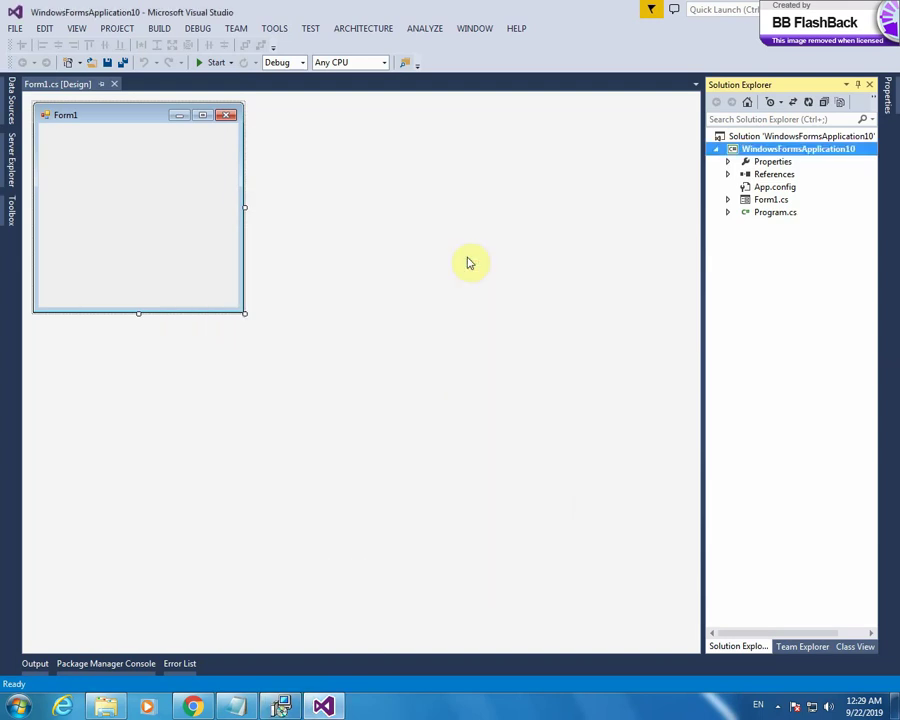
Look through the Reporting templates offered for new items in the Windows Forms project, and dismiss the dialog without adding anything
left_click(120, 29)
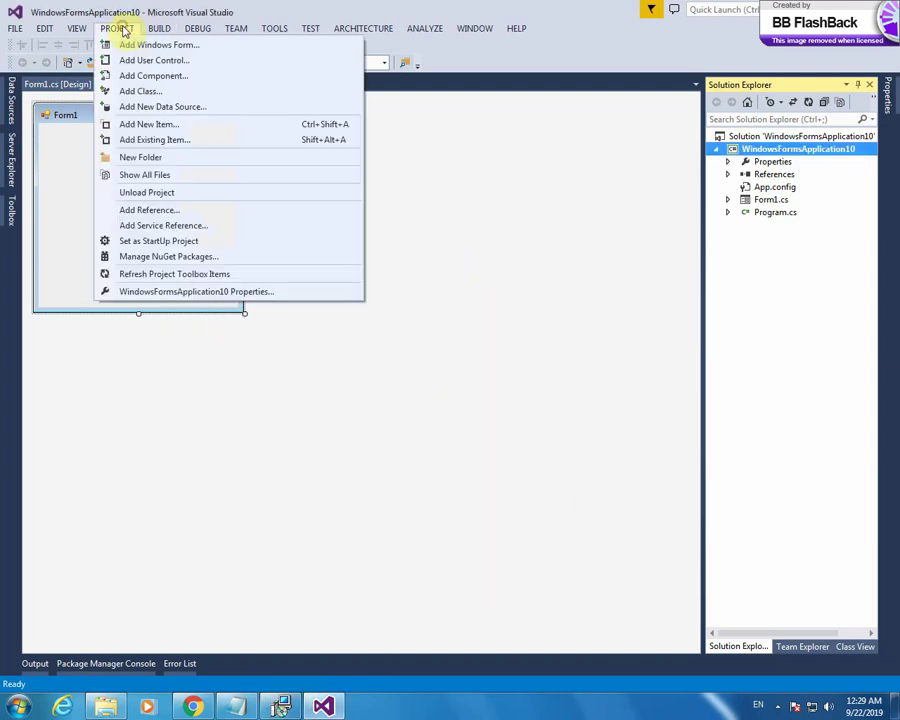
left_click(165, 126)
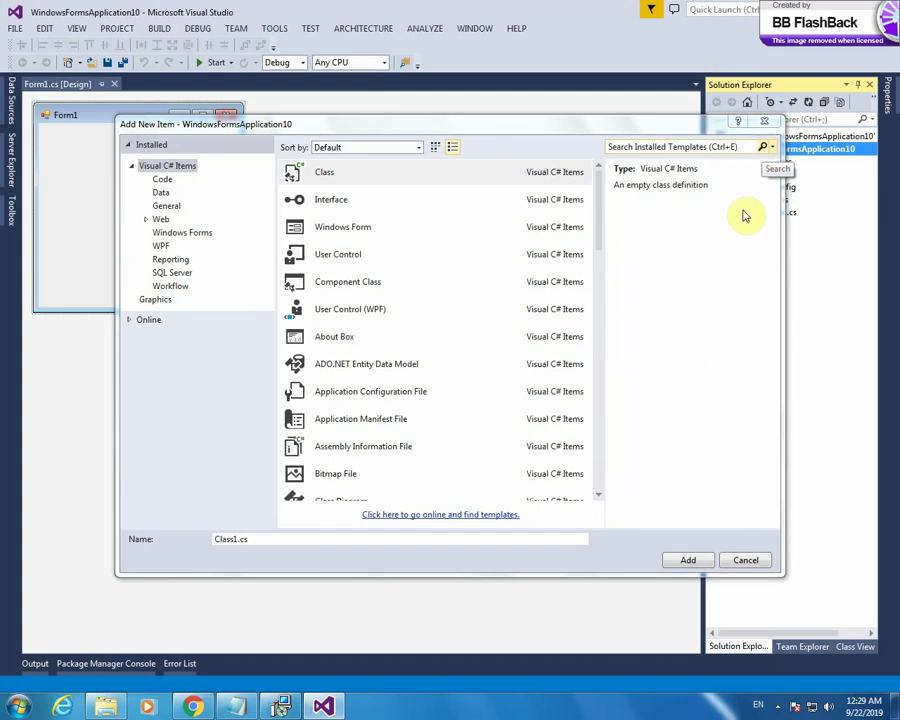
left_click(174, 259)
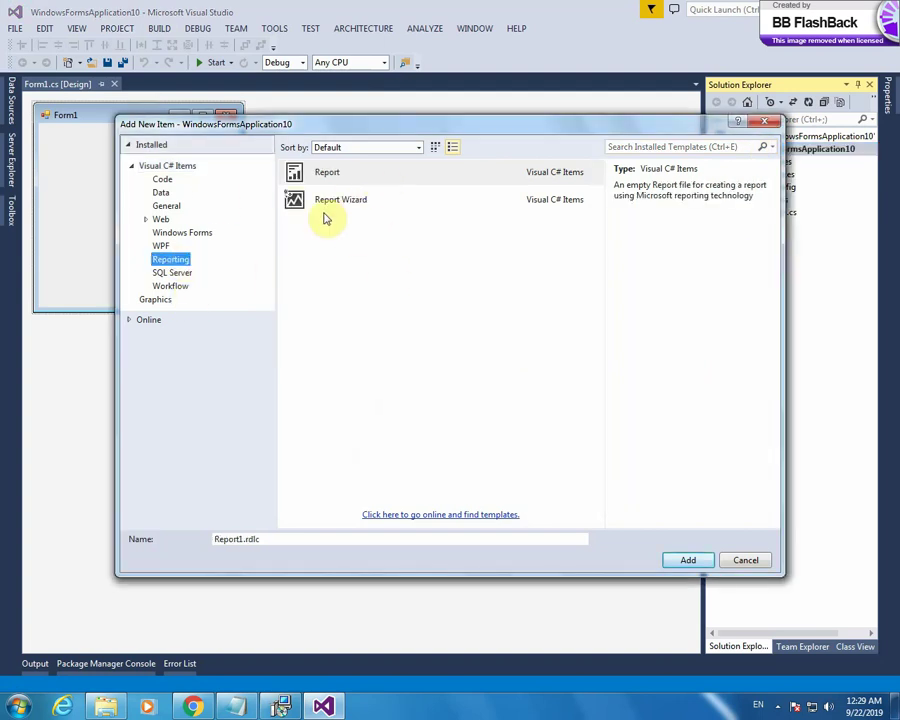
left_click(372, 199)
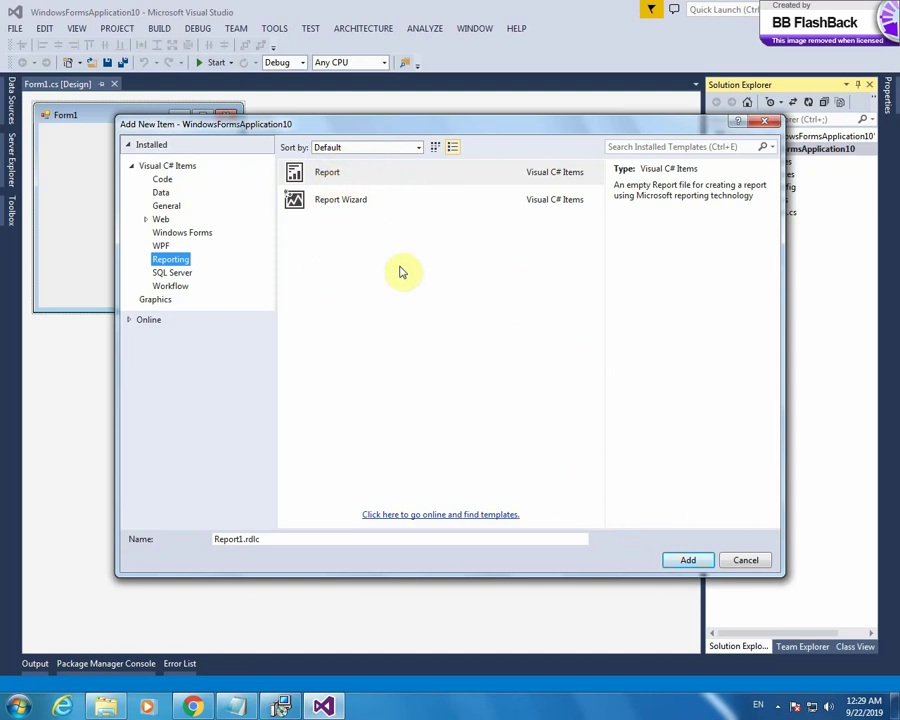
left_click(345, 180)
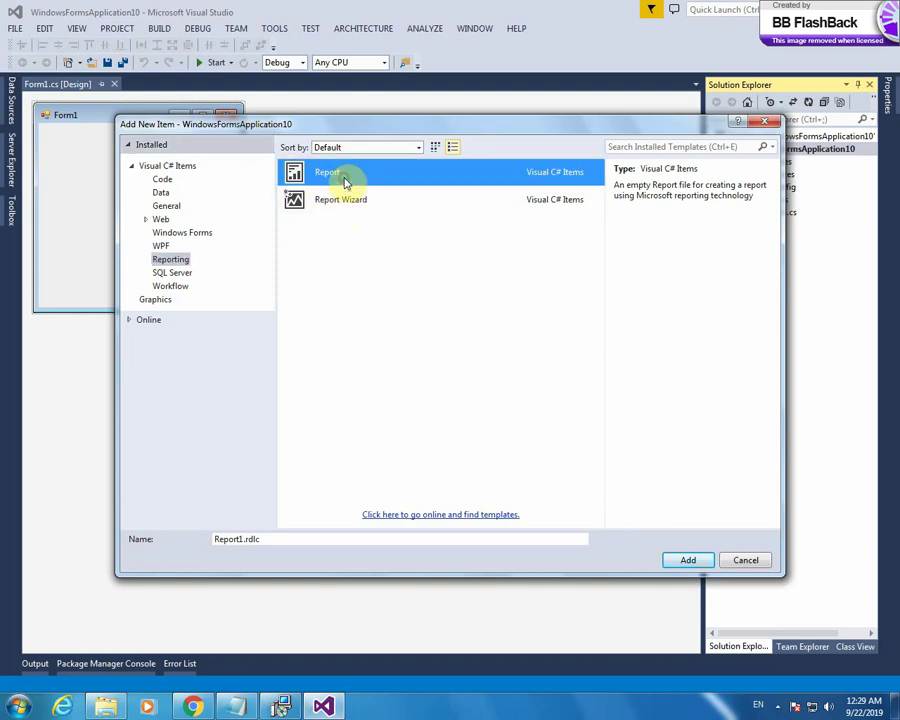
left_click(268, 539)
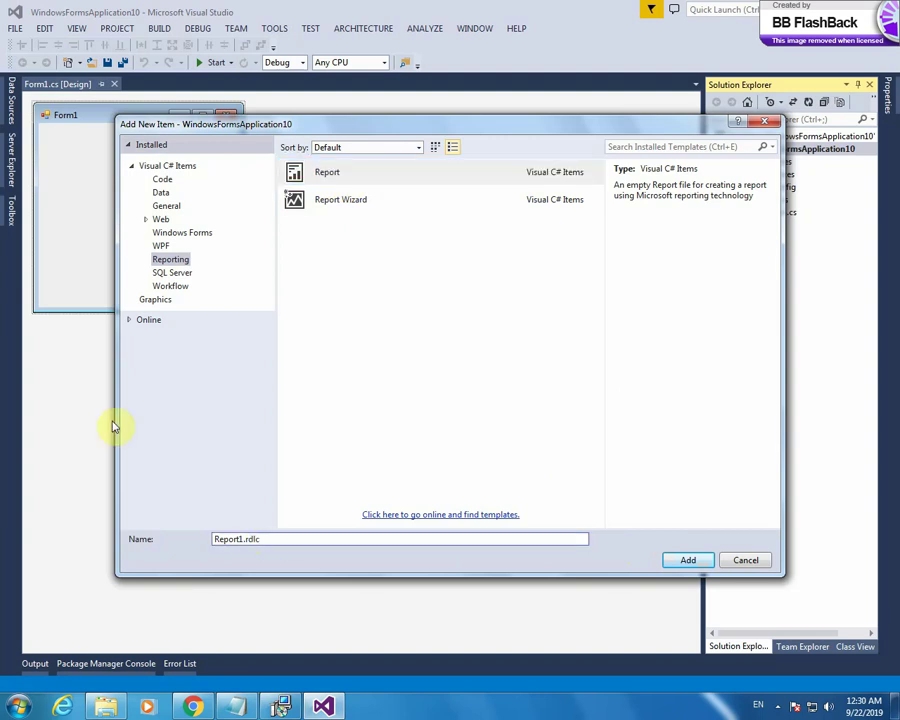
left_click(744, 559)
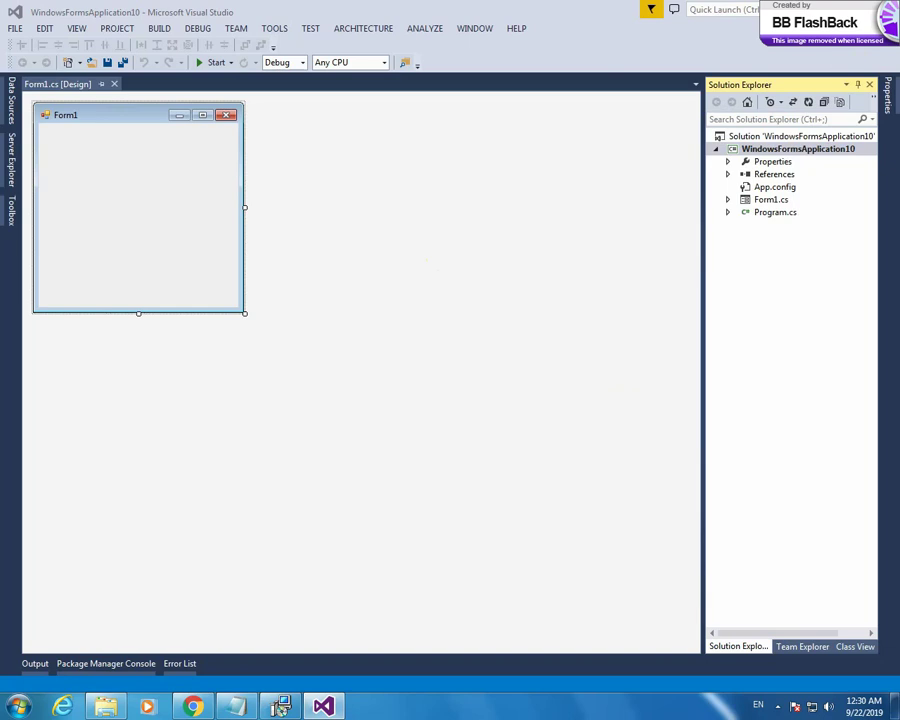
Return to the SAP Crystal Reports setup window and check the installation progress again
left_click(281, 705)
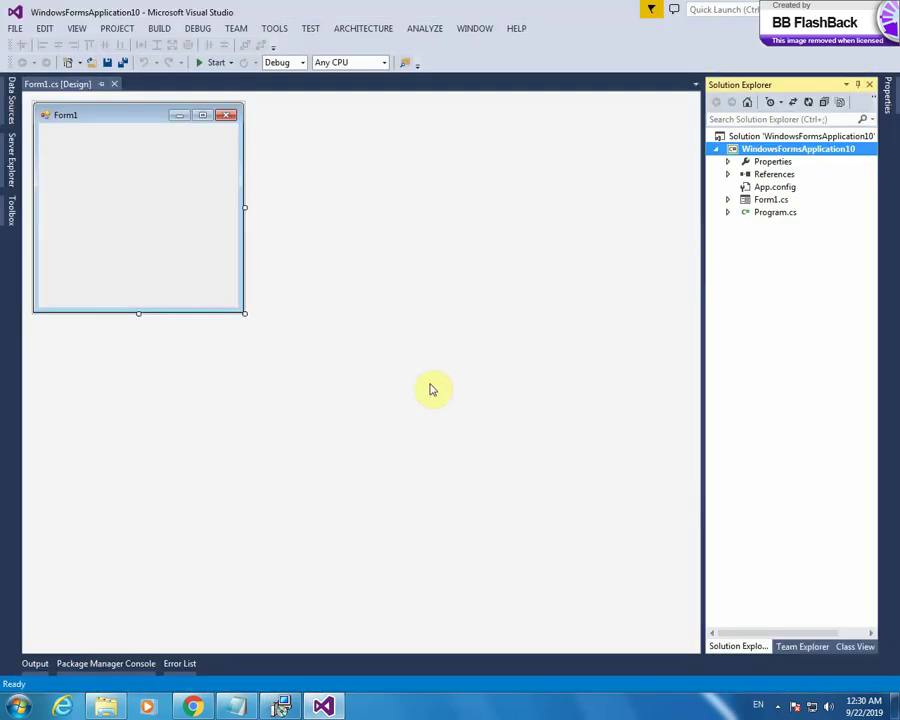
left_click(283, 707)
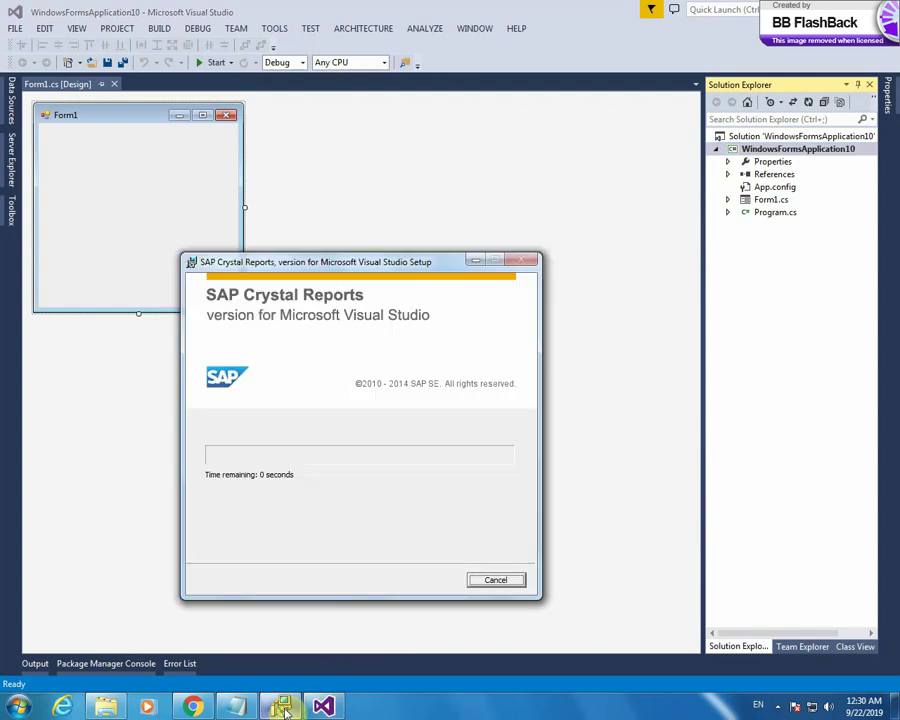
left_click(285, 710)
left_click(286, 710)
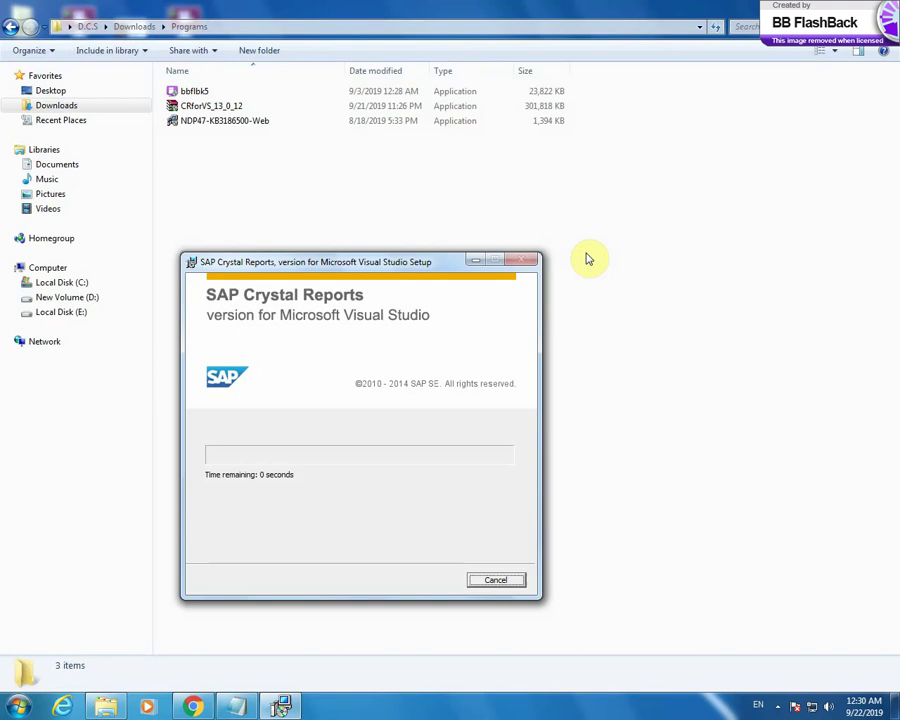
left_click_drag(394, 264, 482, 209)
left_click_drag(385, 217, 462, 226)
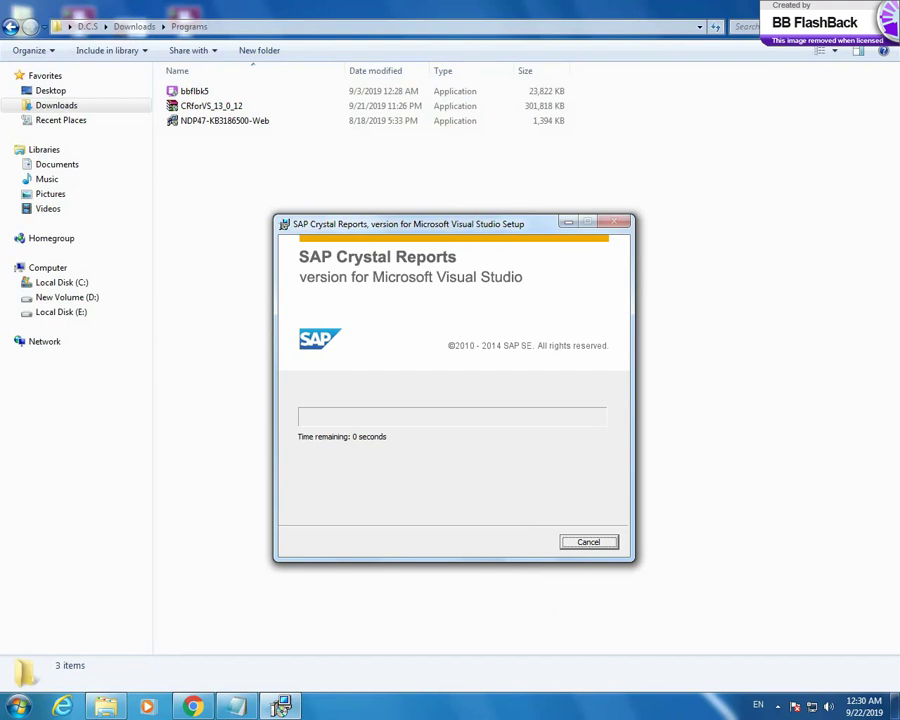
left_click(280, 706)
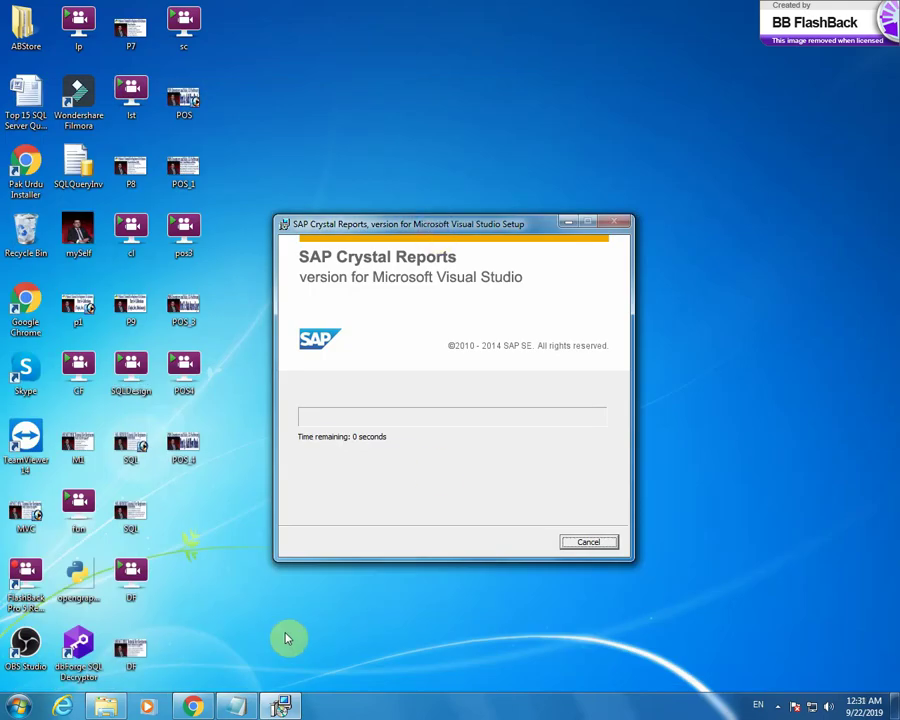
left_click(100, 706)
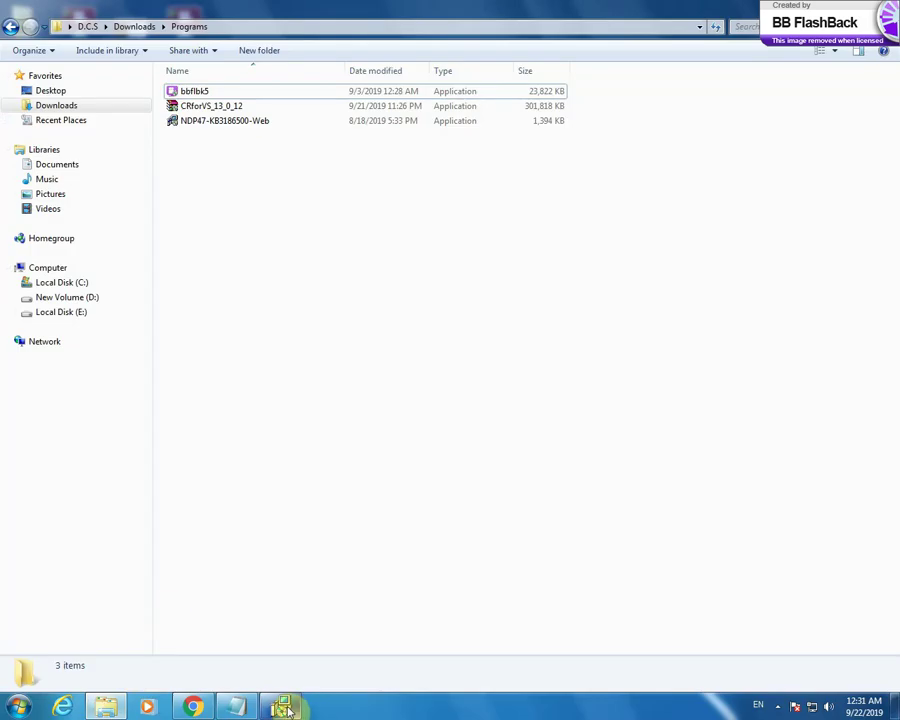
left_click(281, 706)
mouse_move(482, 226)
left_mouse_down()
mouse_move(396, 243)
mouse_move(492, 175)
mouse_move(463, 252)
left_mouse_up()
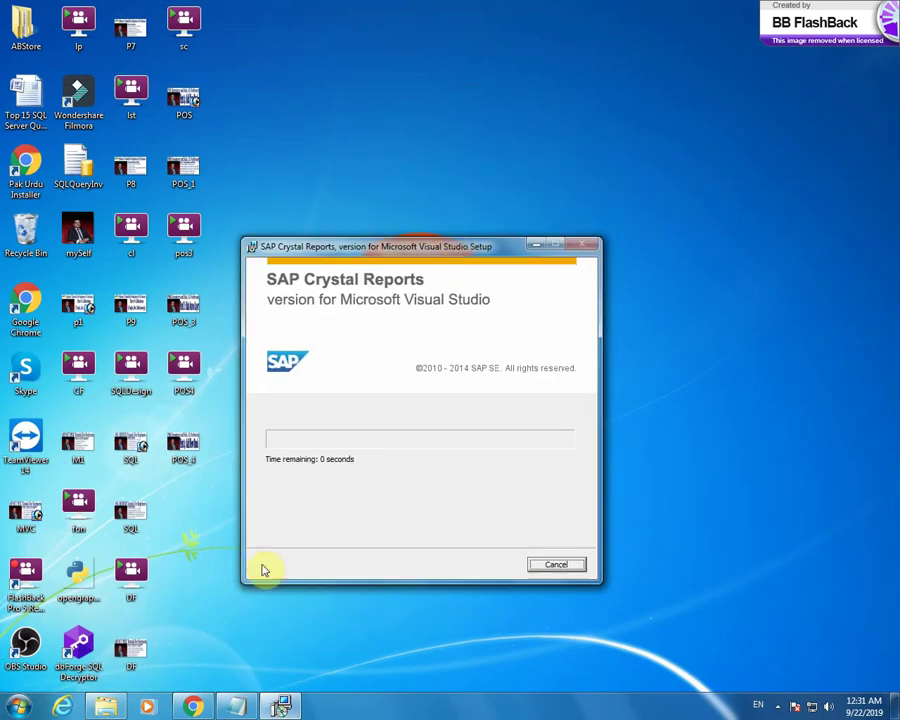
left_click(106, 706)
left_click(281, 706)
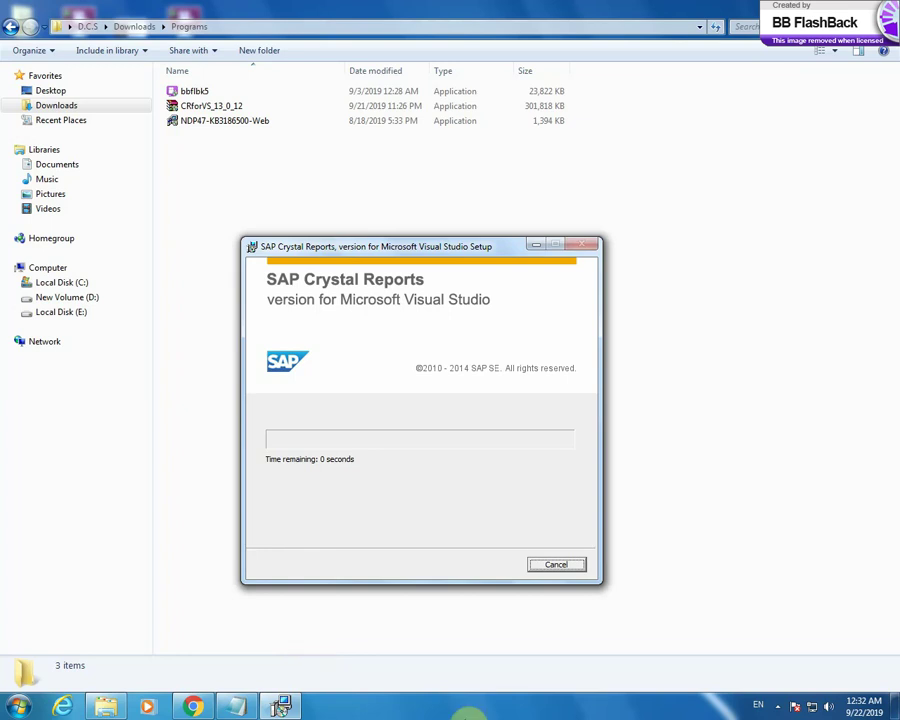
left_click_drag(440, 240, 462, 205)
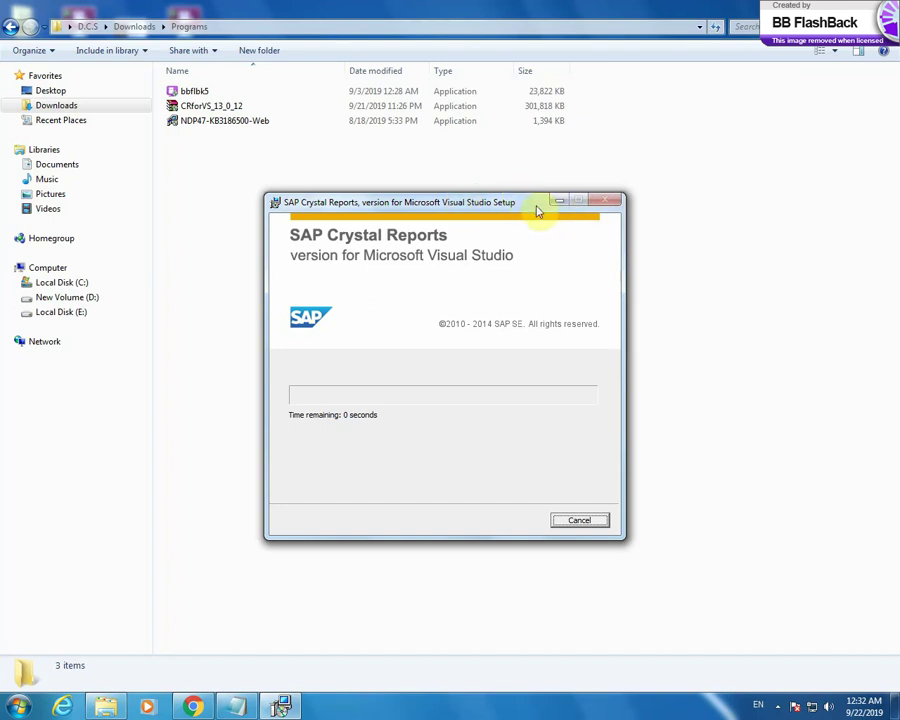
left_click_drag(536, 202, 512, 154)
left_click(535, 154)
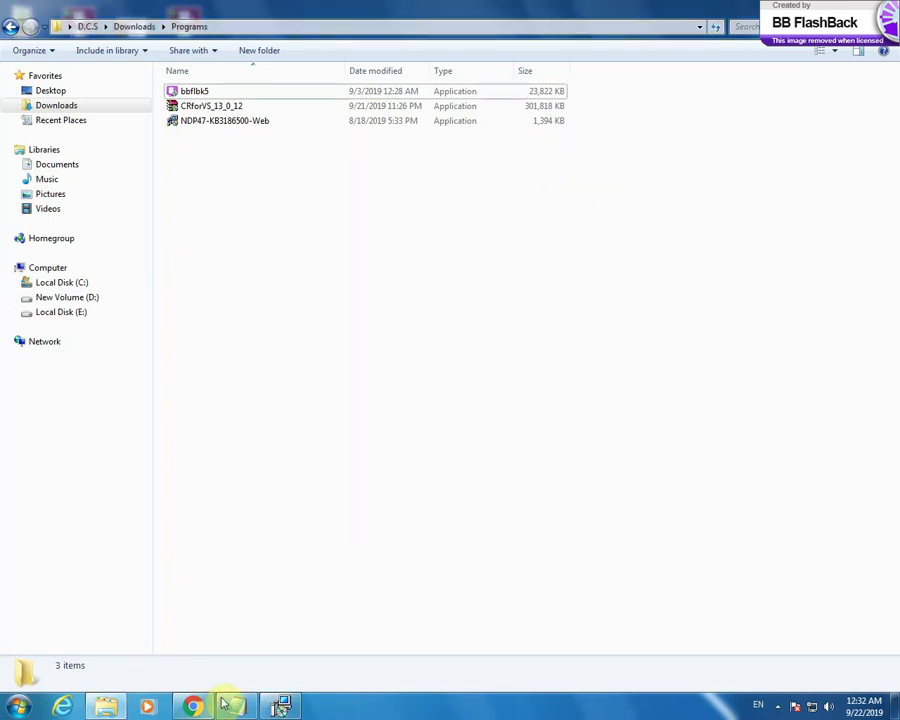
left_click(280, 707)
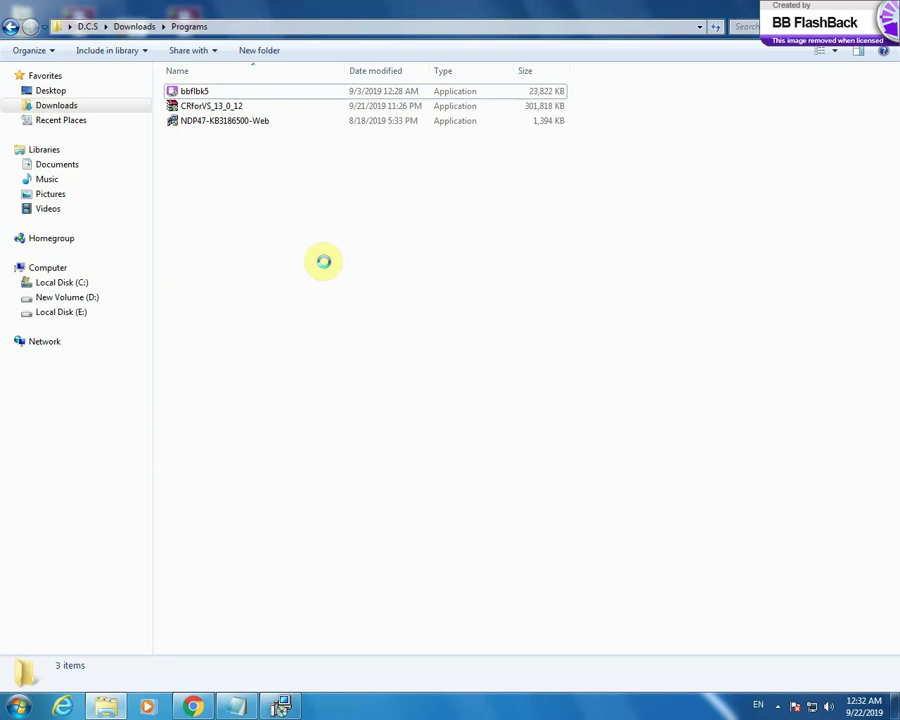
right_click(283, 353)
left_click(341, 409)
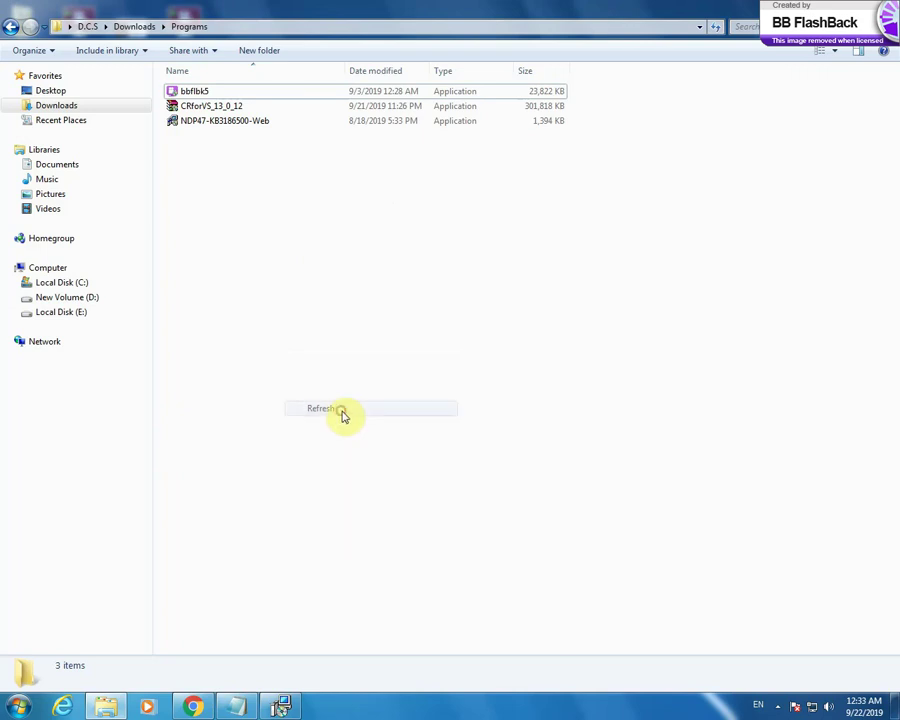
right_click(314, 327)
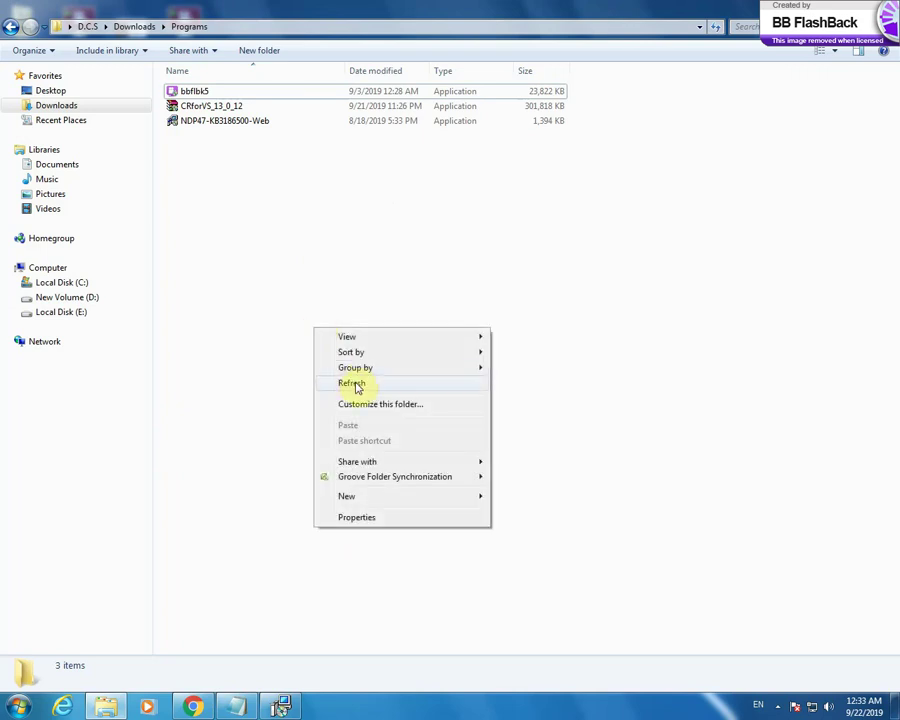
left_click(356, 385)
right_click(320, 306)
left_click(352, 361)
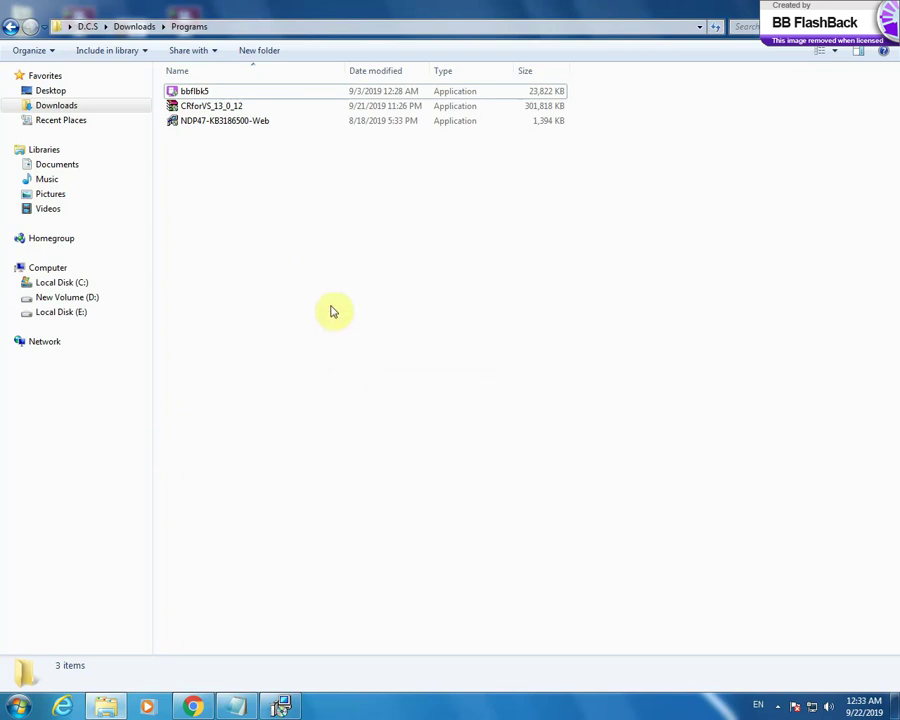
right_click(331, 306)
left_click(363, 360)
right_click(316, 317)
left_click(346, 372)
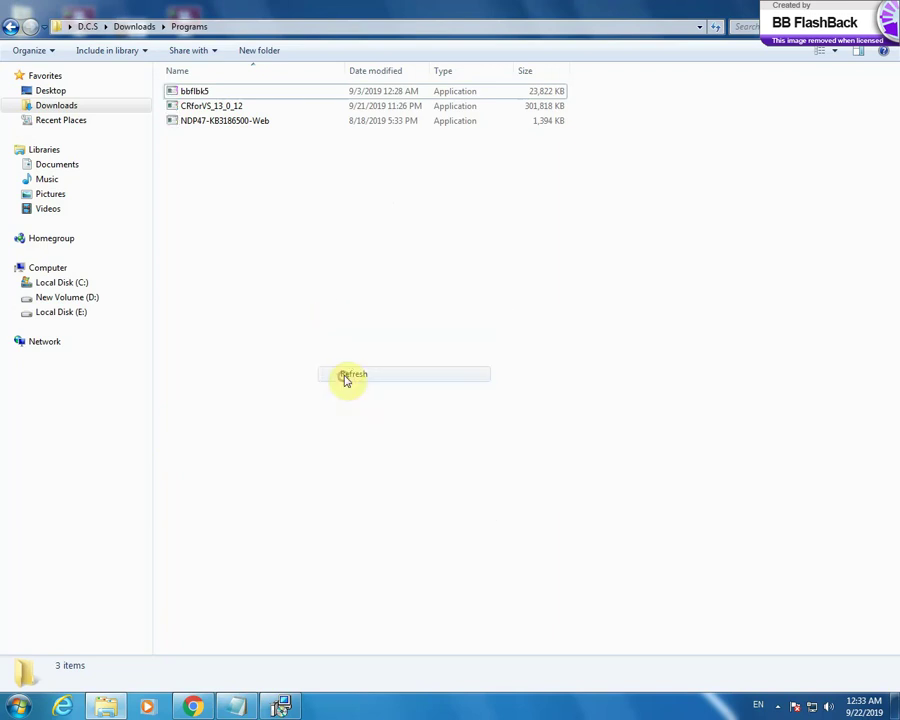
Return to the SAP Crystal Reports setup window, wait for the installation to complete, and finish the setup
left_click(283, 705)
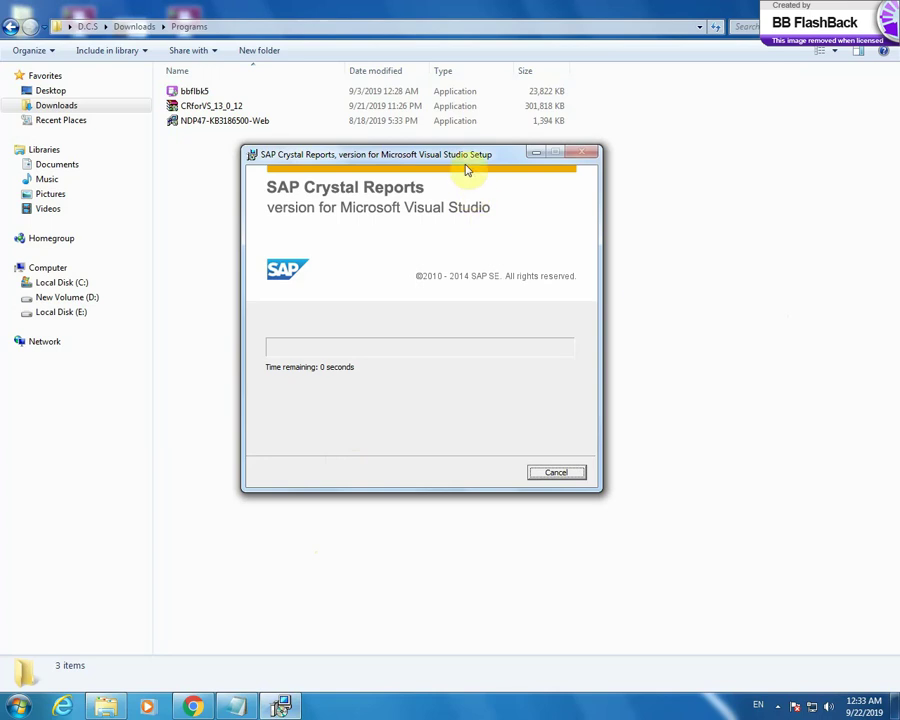
left_click_drag(467, 155, 511, 231)
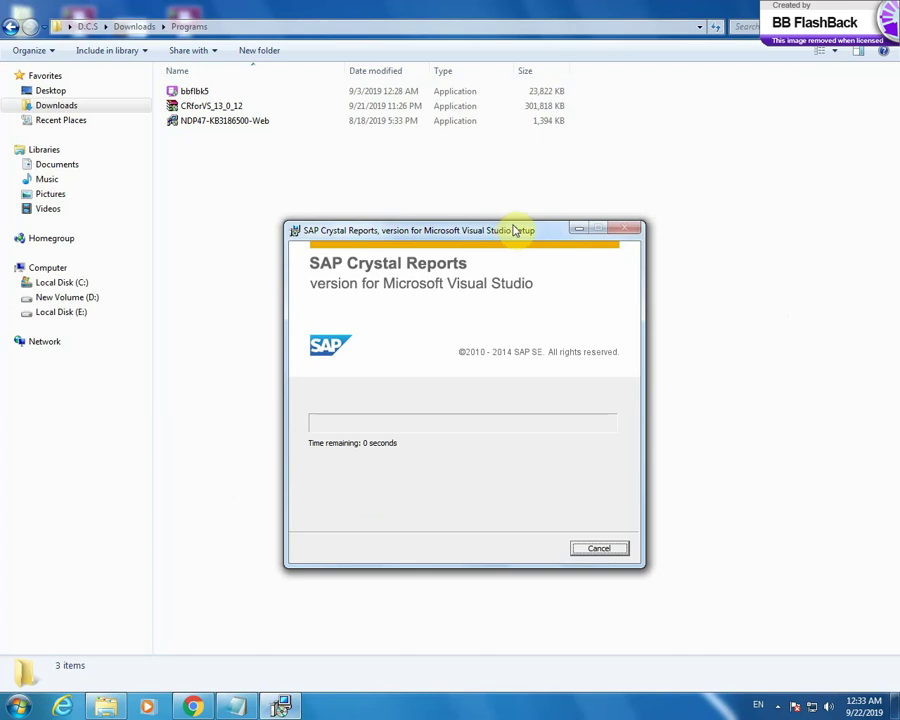
left_click_drag(504, 227, 433, 231)
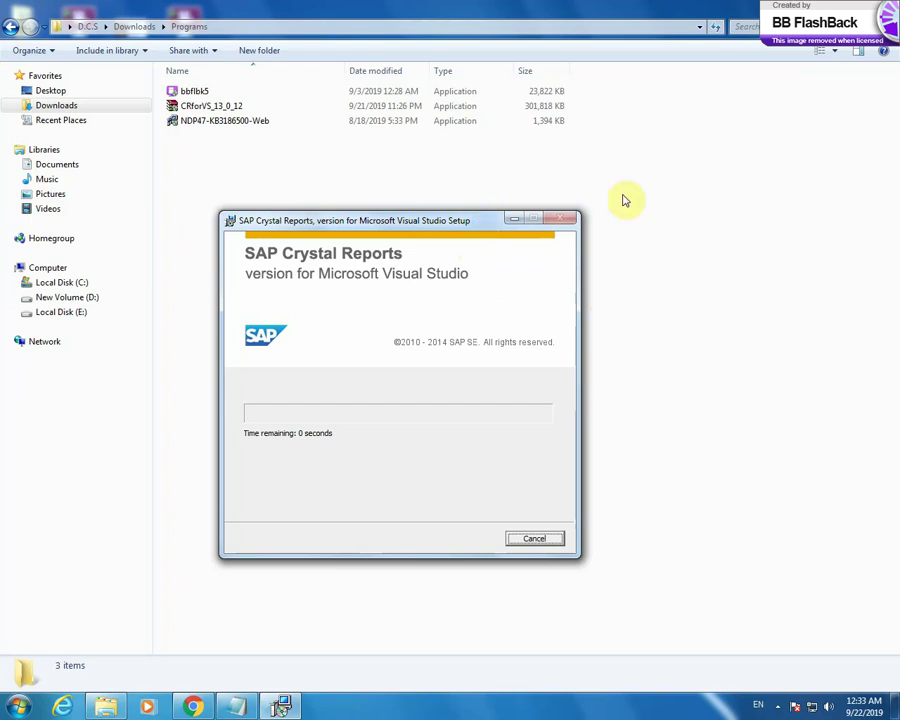
left_click_drag(489, 213, 578, 192)
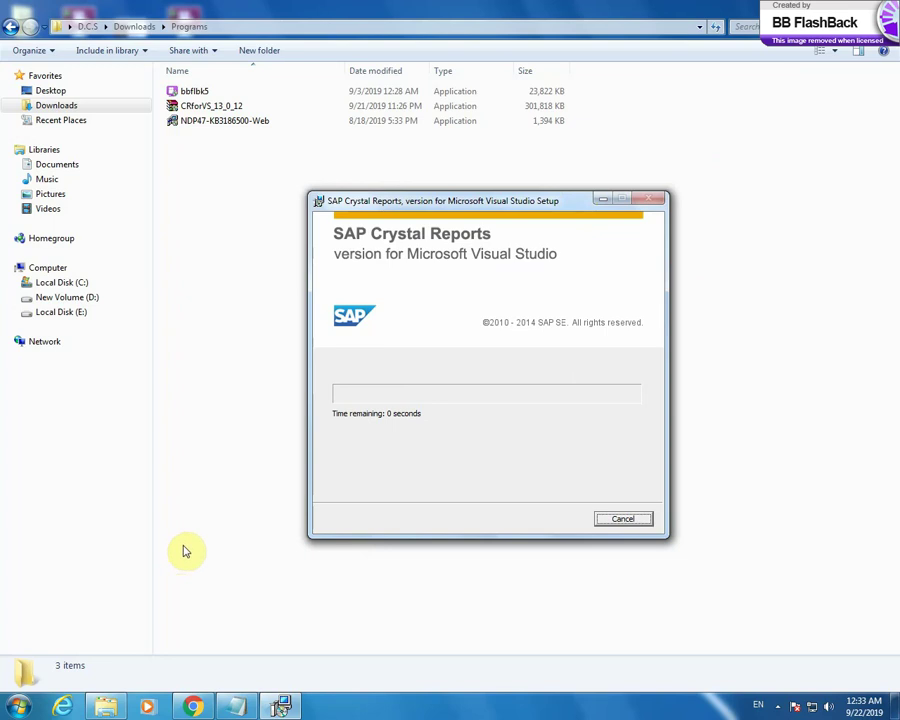
mouse_move(454, 202)
left_mouse_down()
mouse_move(407, 245)
mouse_move(438, 196)
left_mouse_up()
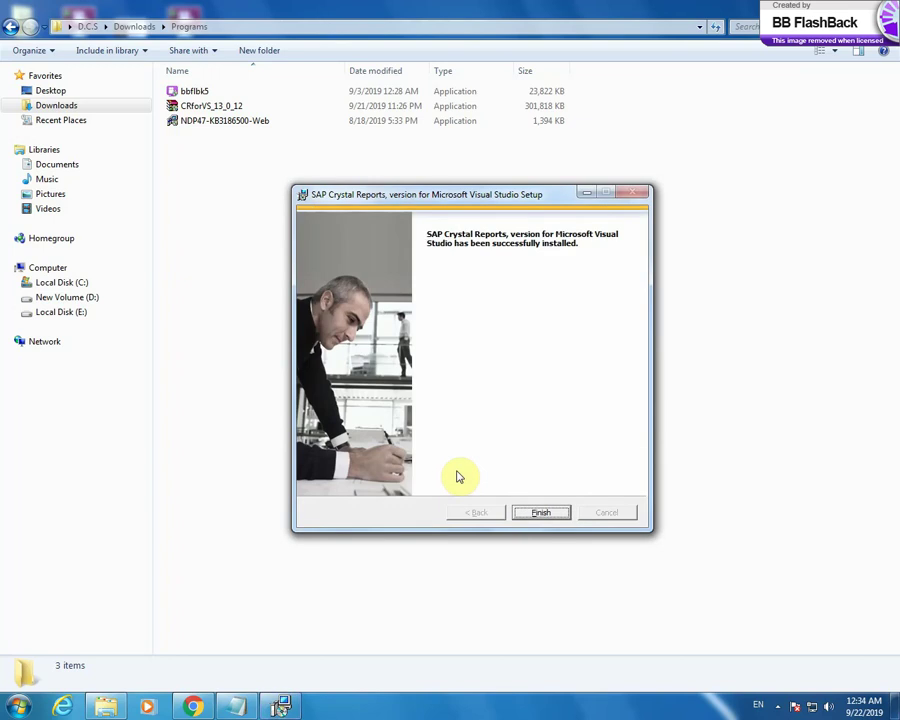
left_click(541, 513)
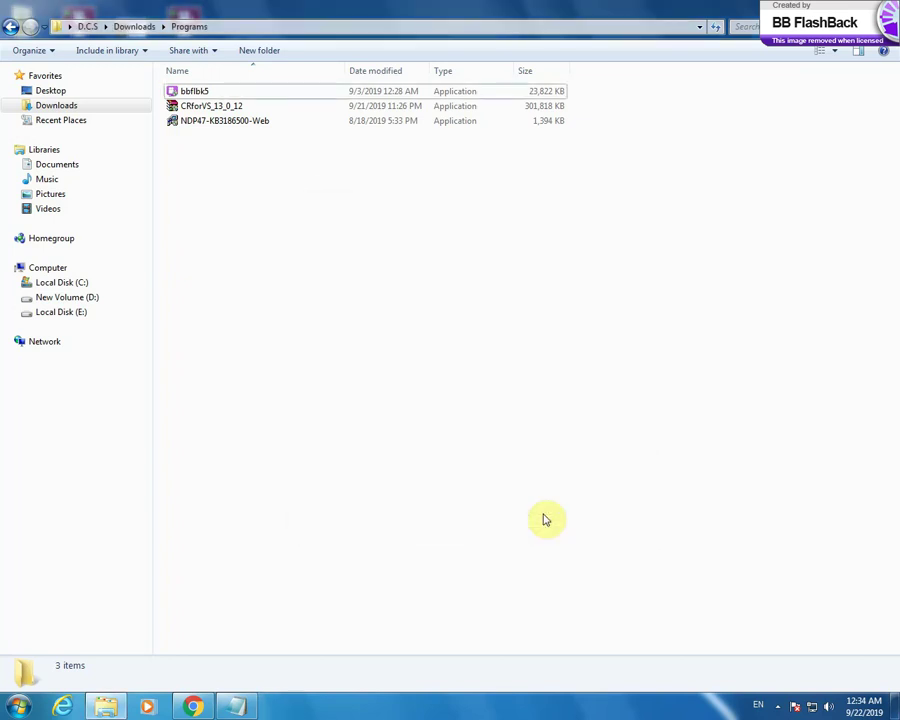
Launch Visual Studio 2013 and open the recent WindowsFormsApplication10 project
left_click(19, 706)
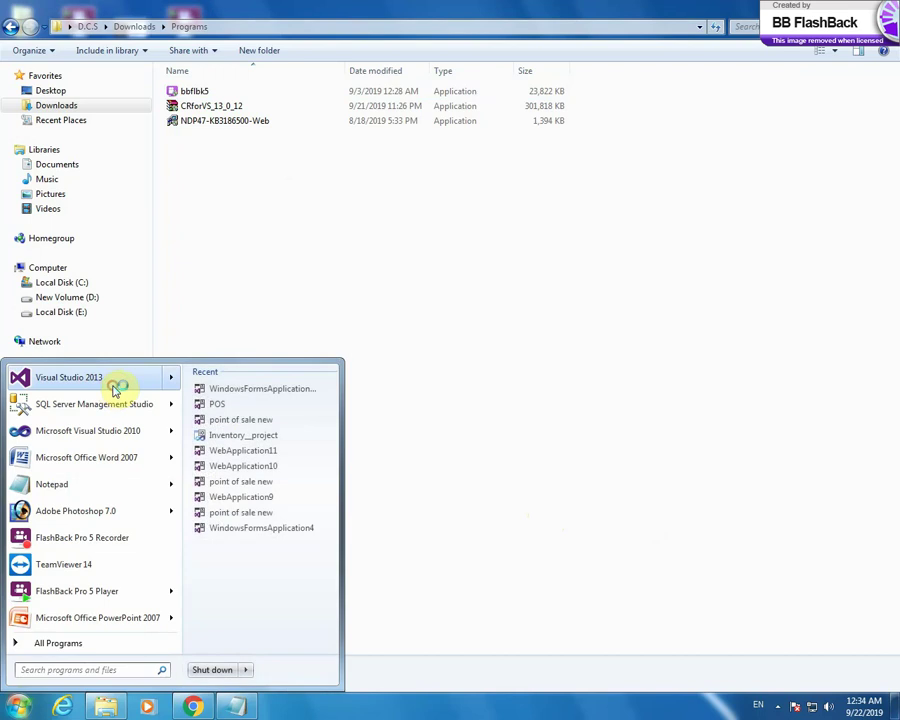
left_click(116, 386)
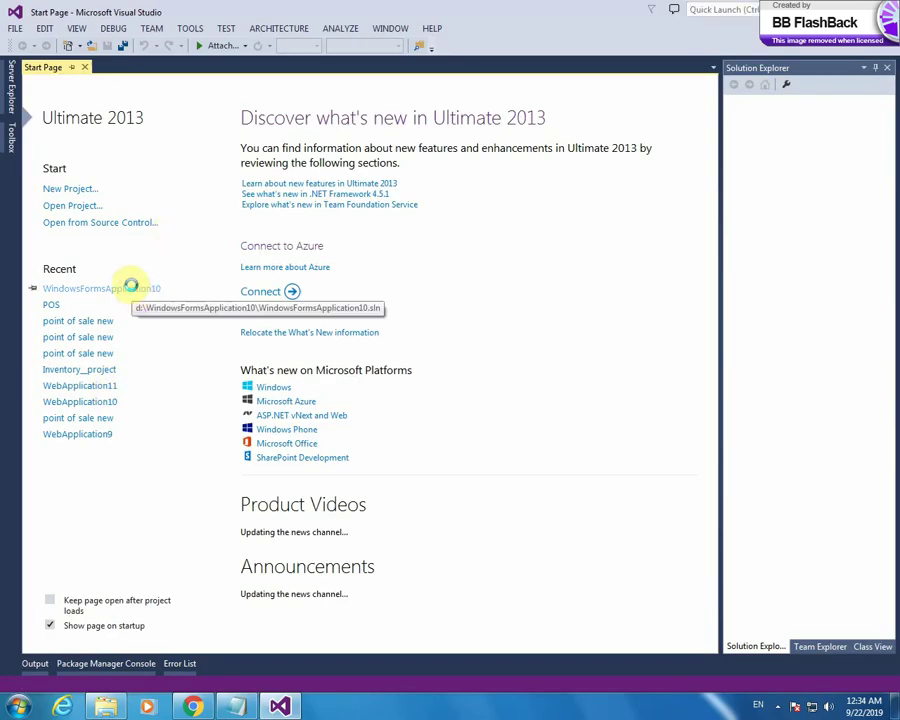
left_click(132, 288)
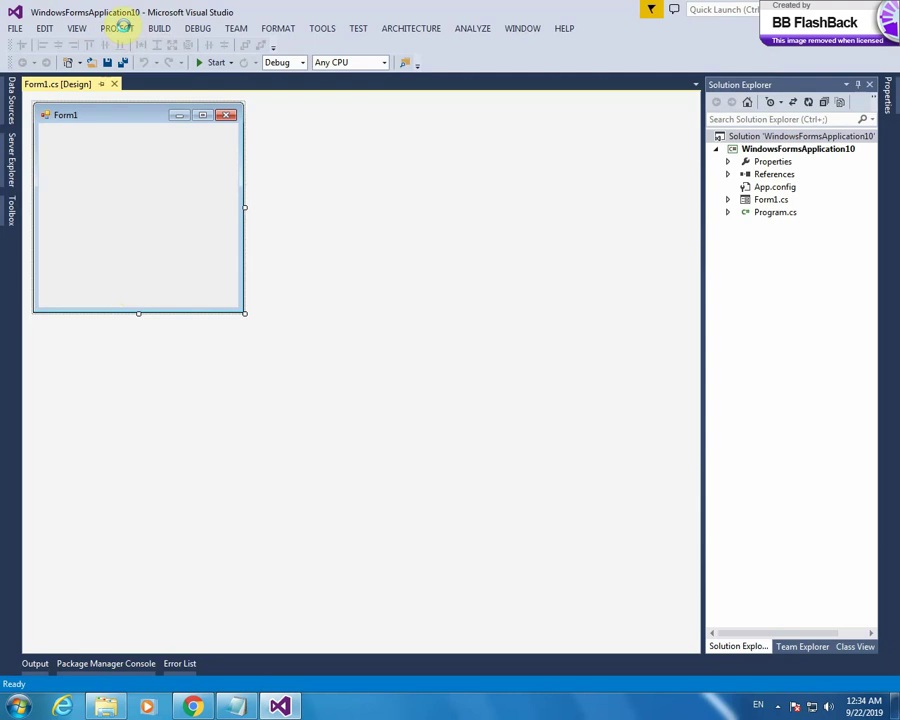
Start adding a new item to the WindowsFormsApplication10 project and choose the Crystal Reports template from the Reporting category
left_click(755, 149)
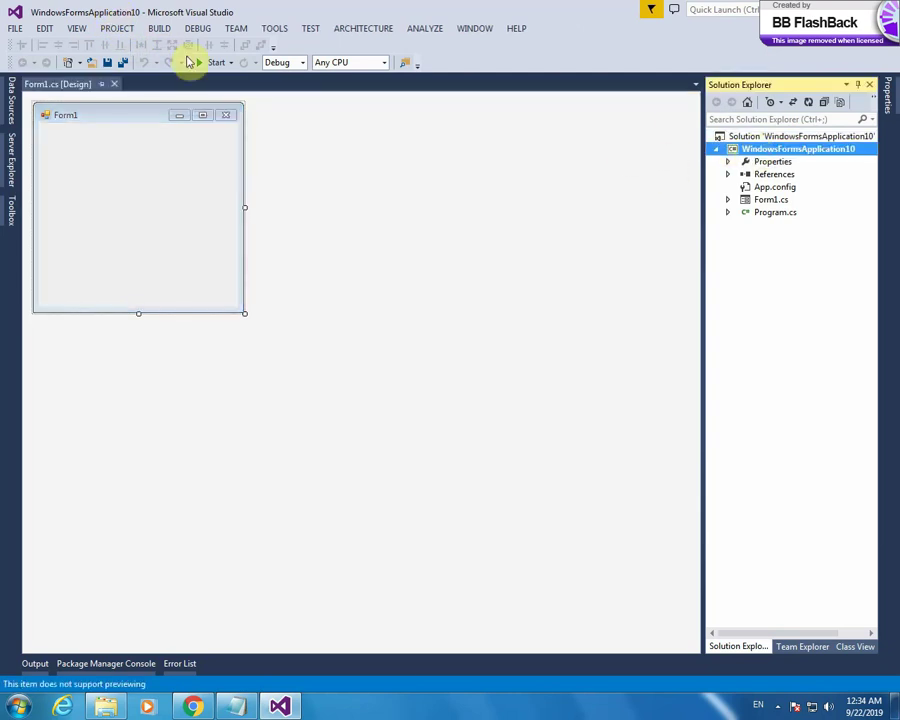
left_click(118, 29)
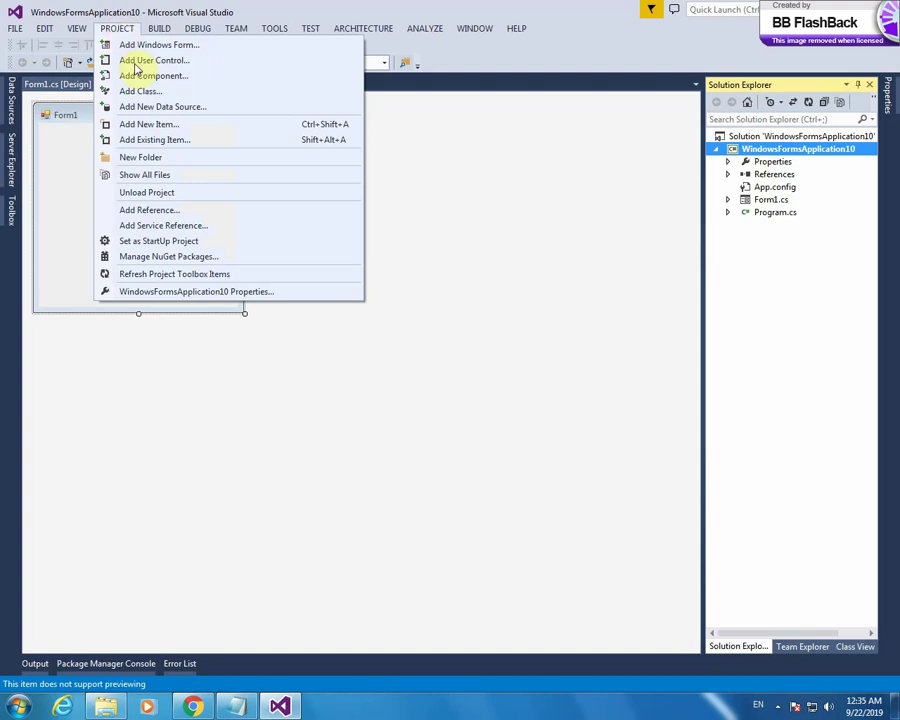
left_click(161, 124)
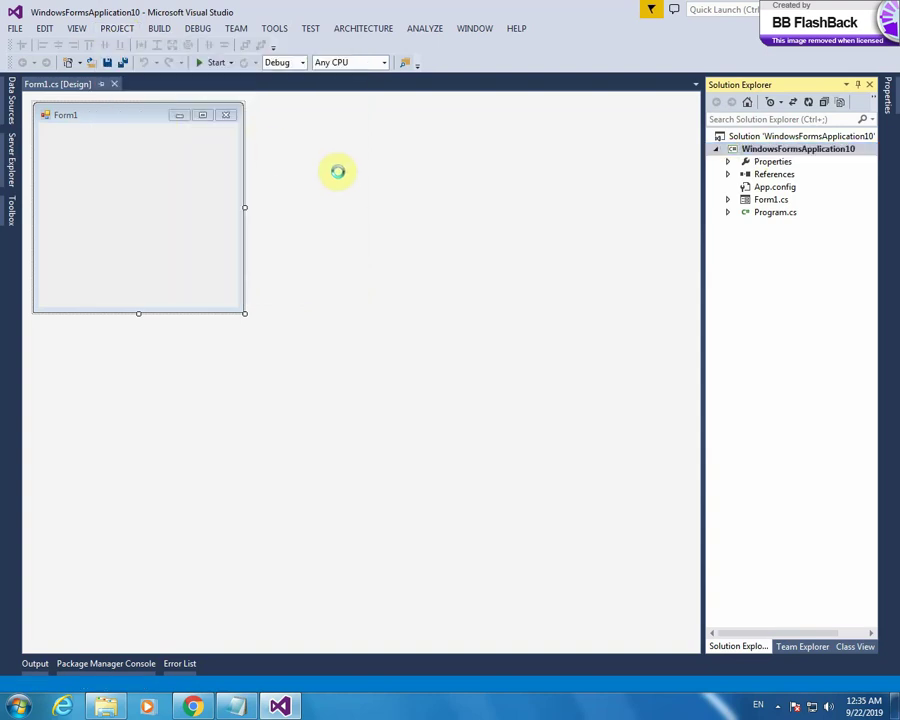
left_click(170, 259)
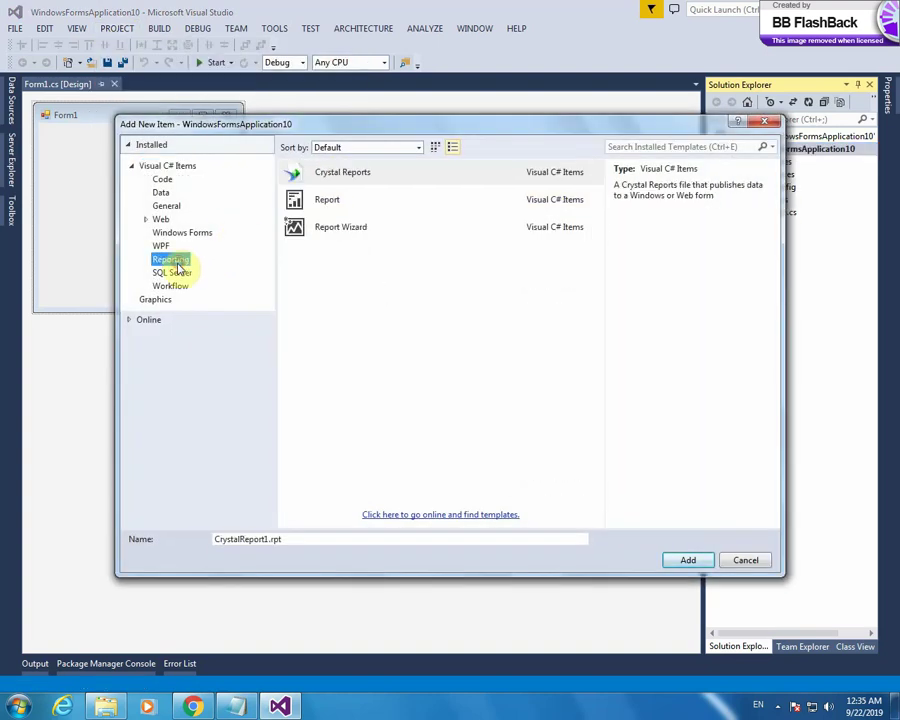
left_click(360, 179)
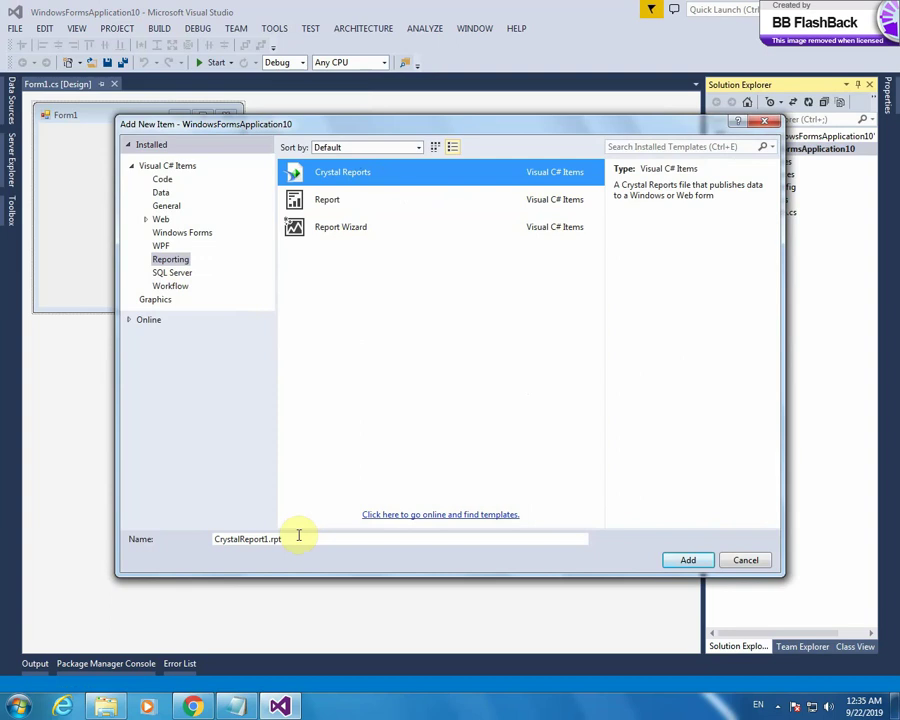
left_click(344, 172)
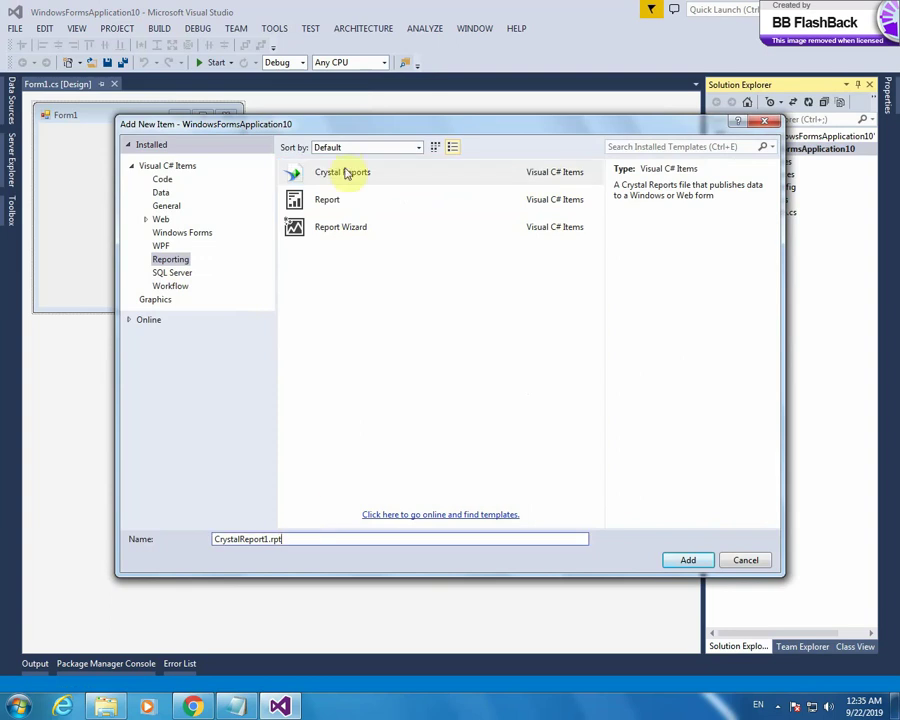